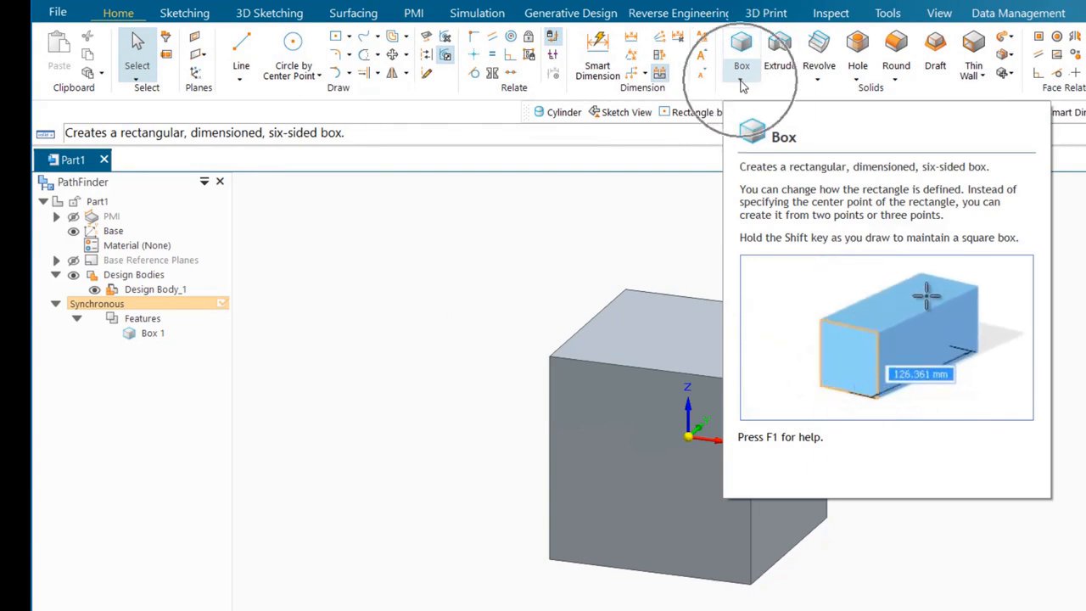
# Step: Cut a sphere of 48 mm radius out of the box, centred on its top front-left corner
pyautogui.click(741, 81)
pyautogui.click(769, 138)
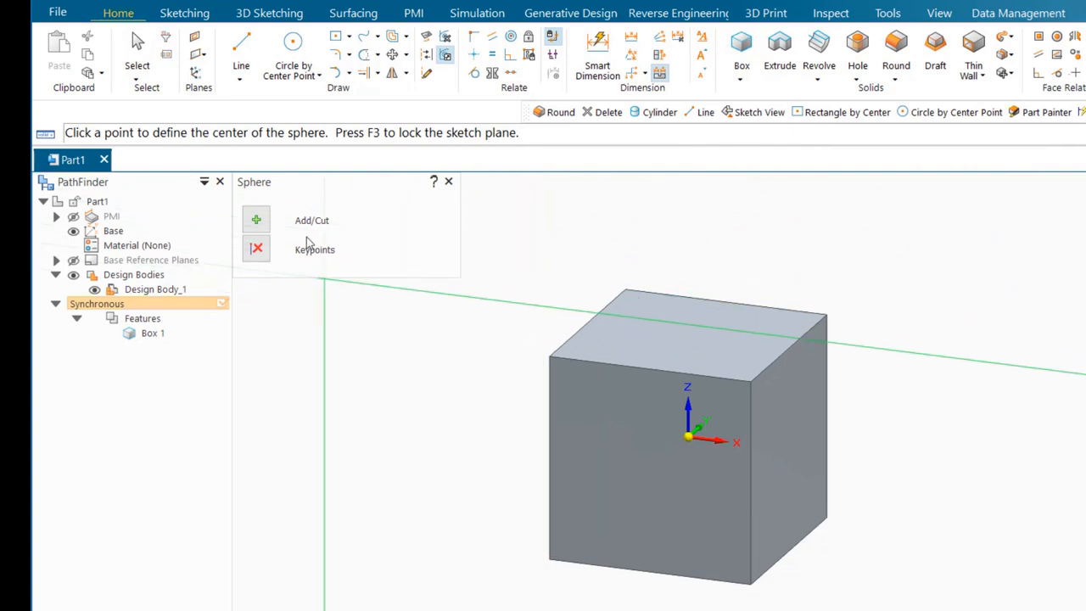
pyautogui.click(256, 220)
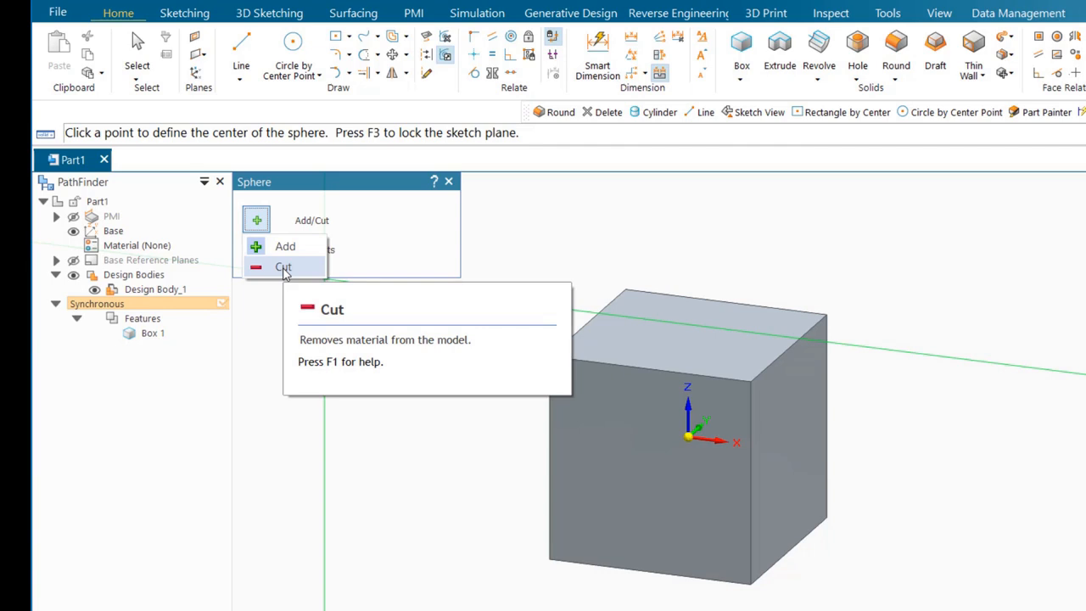
pyautogui.click(283, 268)
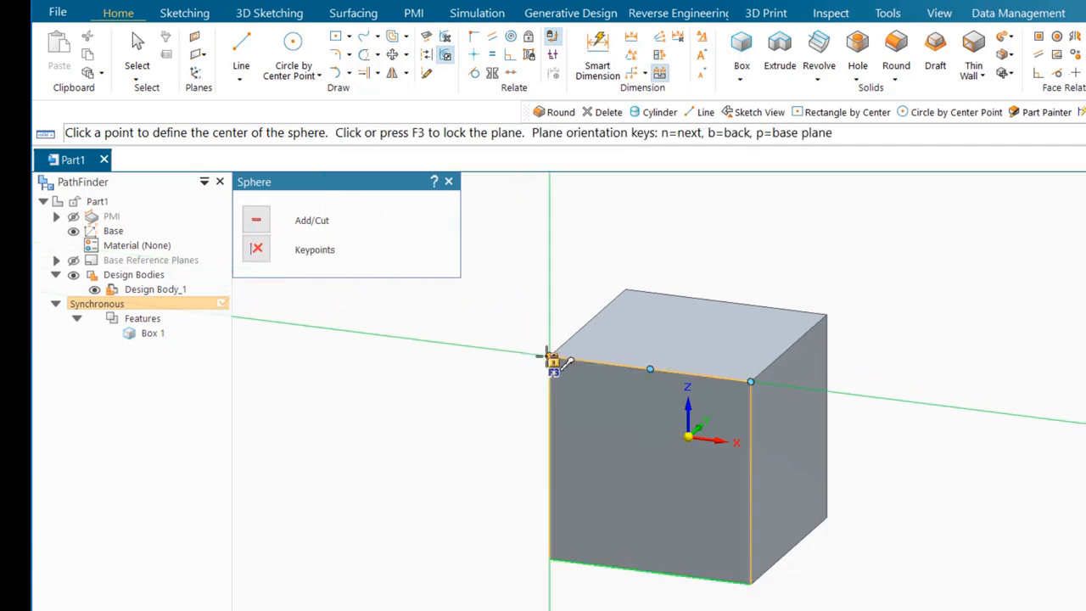
pyautogui.click(549, 357)
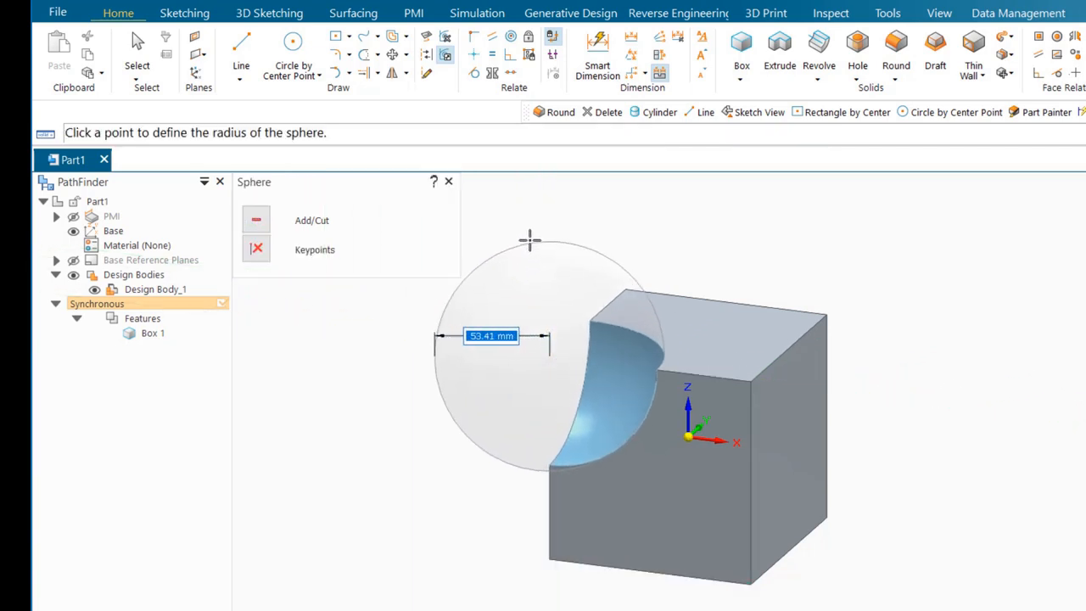
pyautogui.write('48')
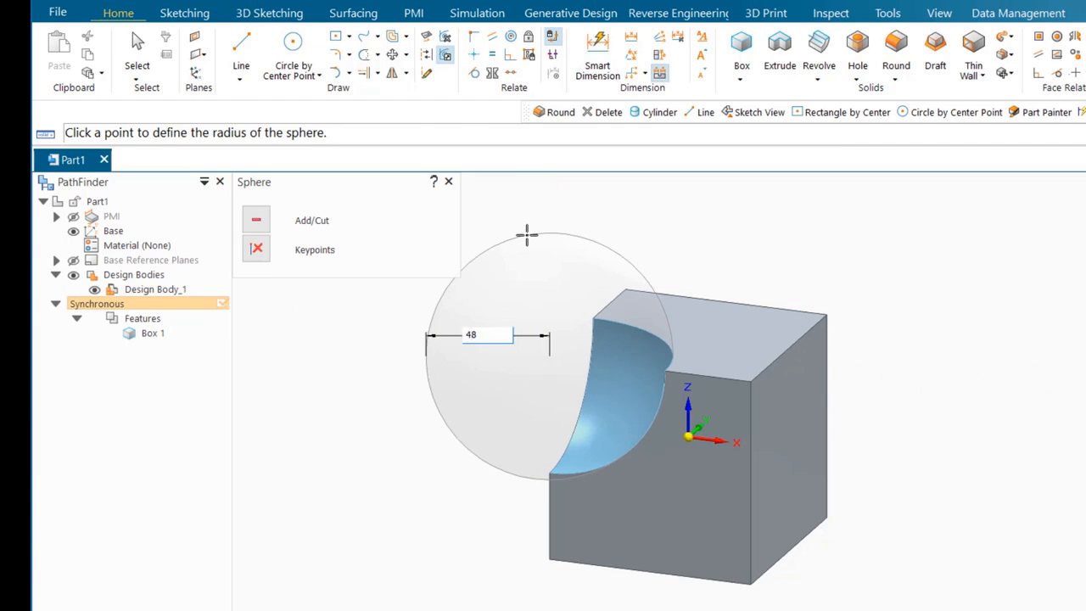
pyautogui.press('Return')
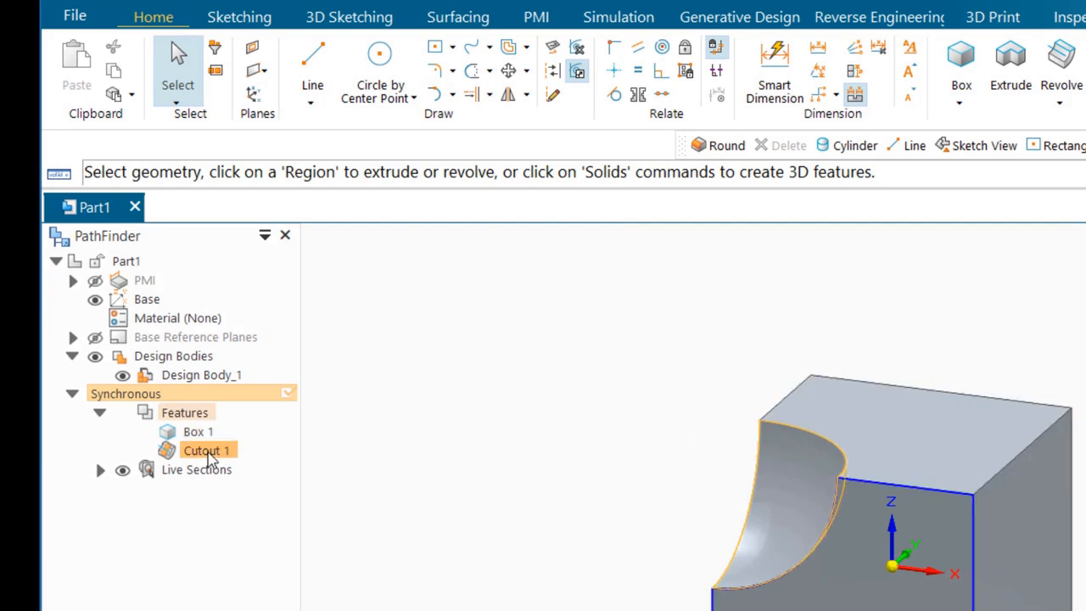
# Step: Show the base reference planes and mirror the spherical cutout about the YZ plane
pyautogui.click(210, 458)
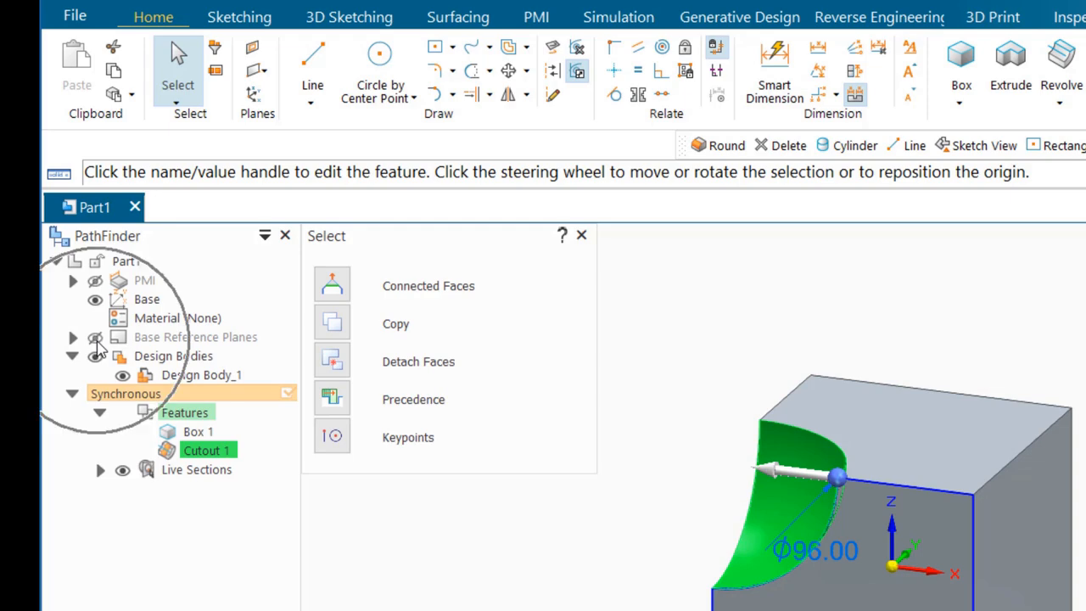
pyautogui.click(96, 338)
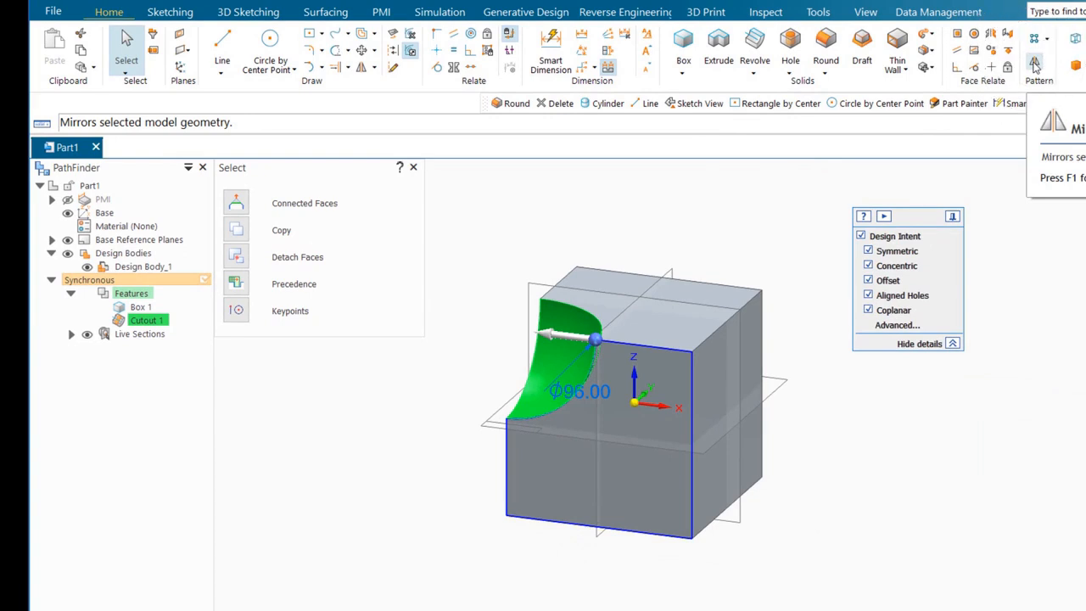
pyautogui.click(1034, 64)
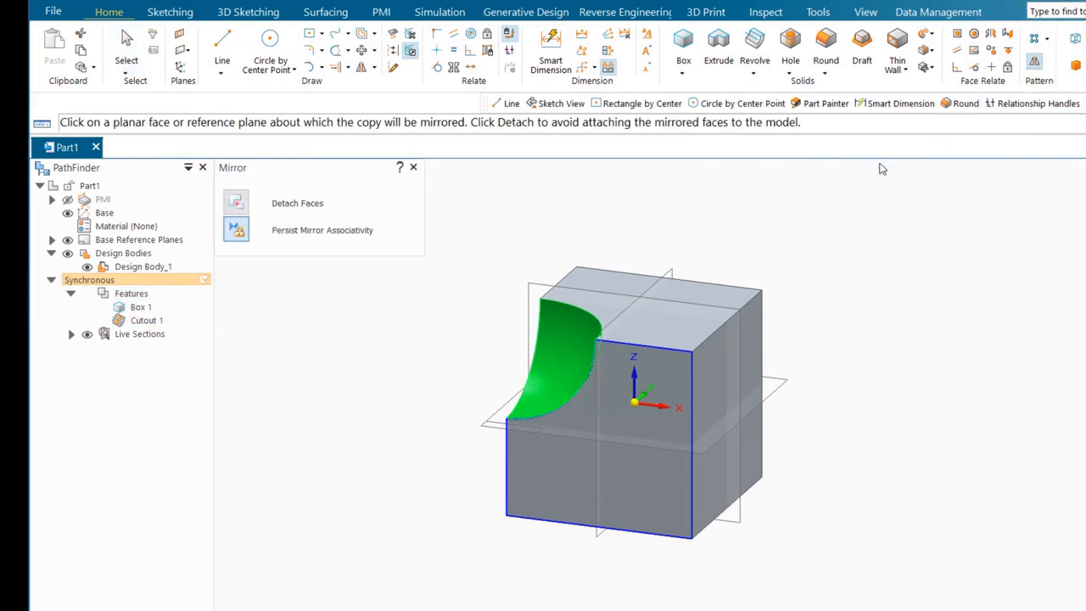
pyautogui.click(670, 274)
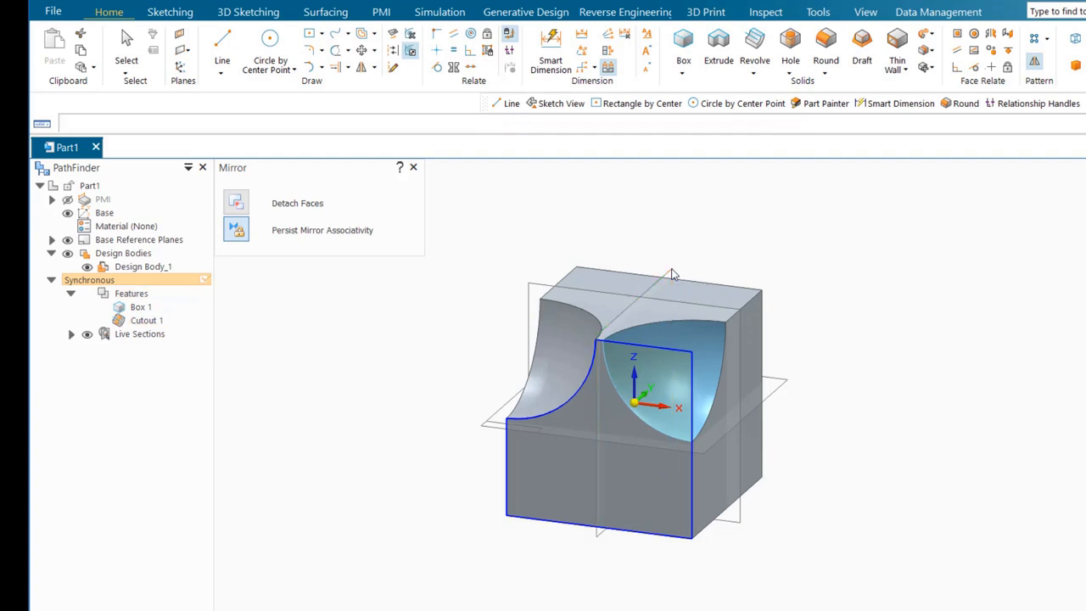
pyautogui.click(577, 225)
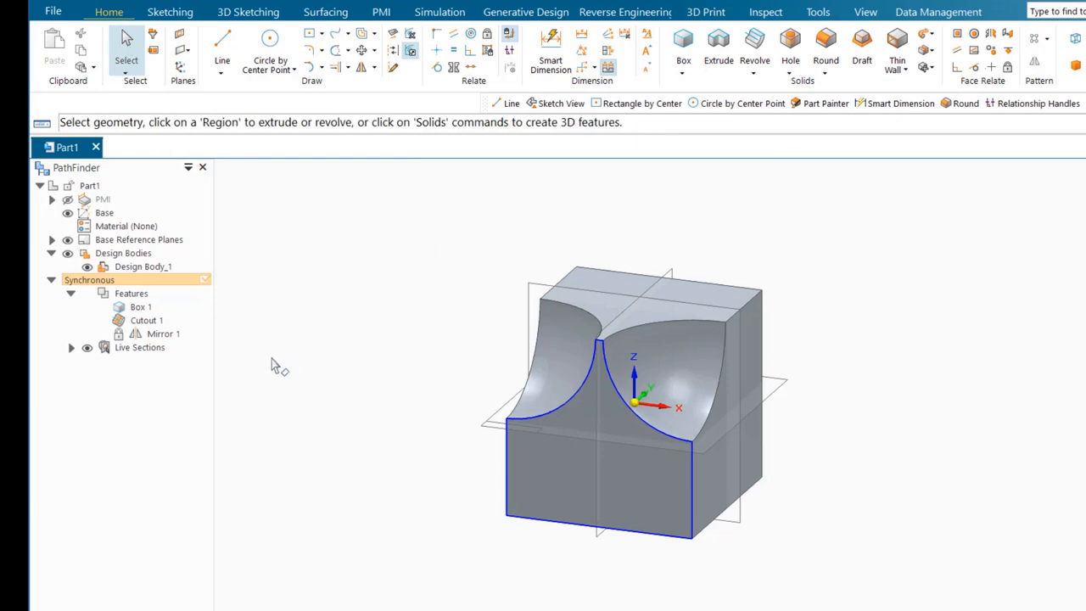
# Step: Mirror Cutout 1 and Mirror 1 together about the Front (xz) reference plane
pyautogui.click(154, 325)
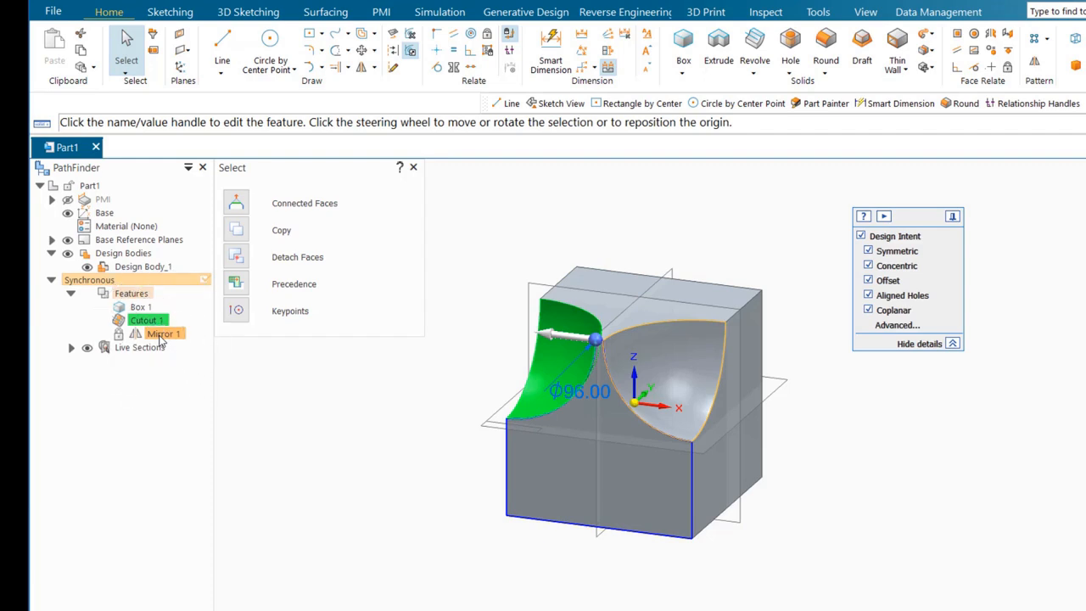
pyautogui.keyDown('ctrl'); pyautogui.click(160, 336); pyautogui.keyUp('ctrl')
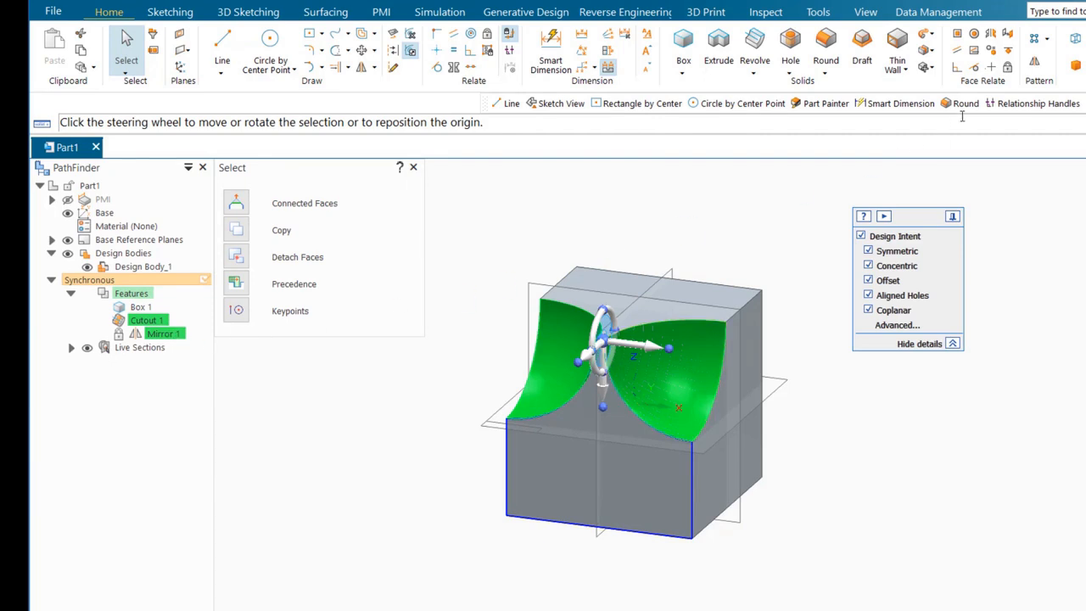
pyautogui.click(1034, 66)
pyautogui.click(528, 282)
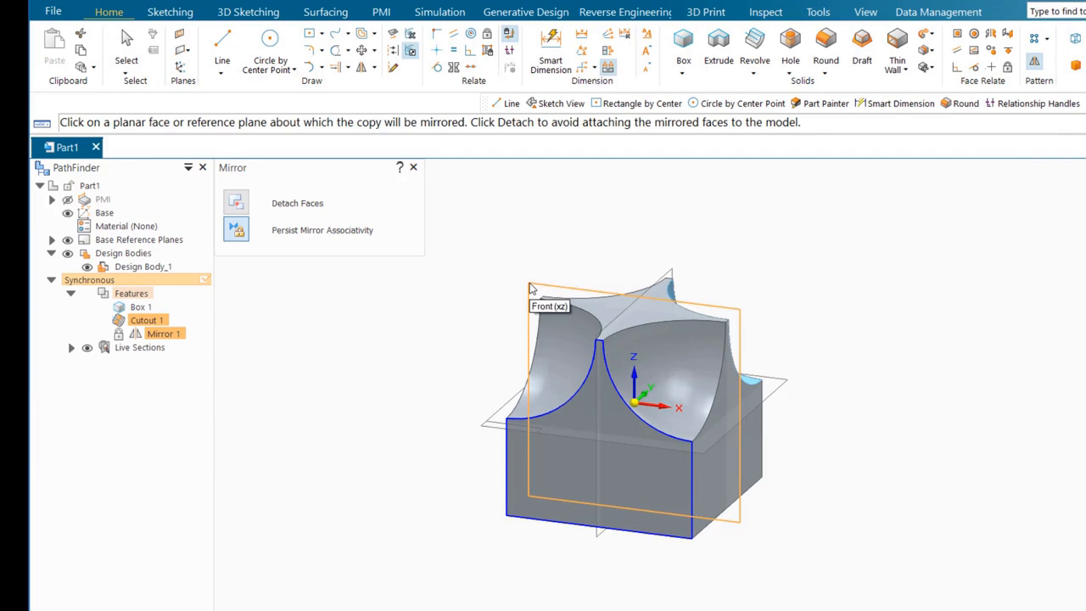
pyautogui.click(529, 285)
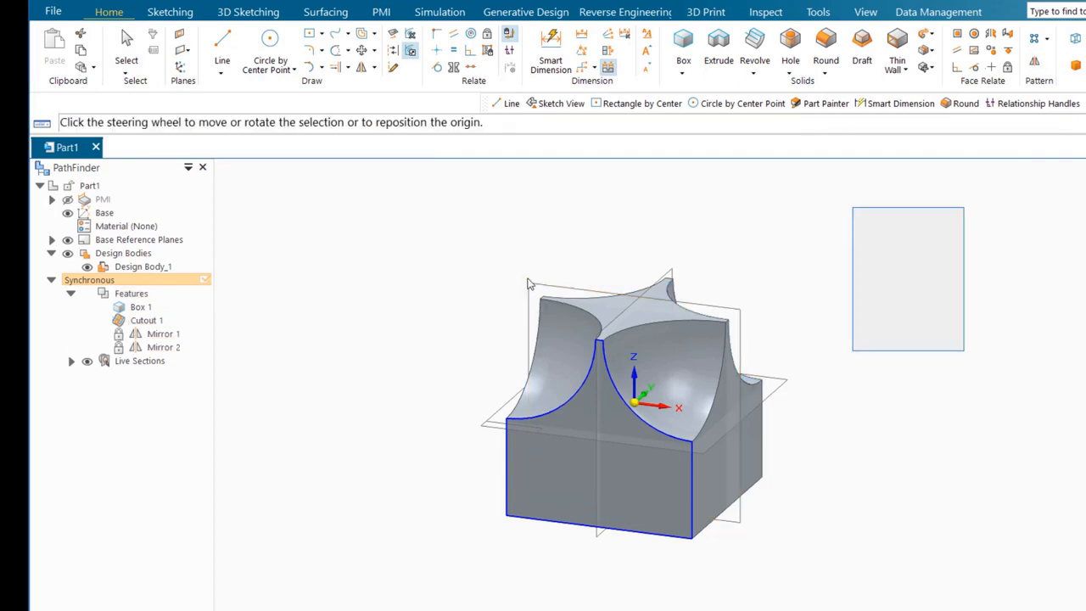
pyautogui.moveTo(547, 212); pyautogui.dragTo(561, 236, button='middle')
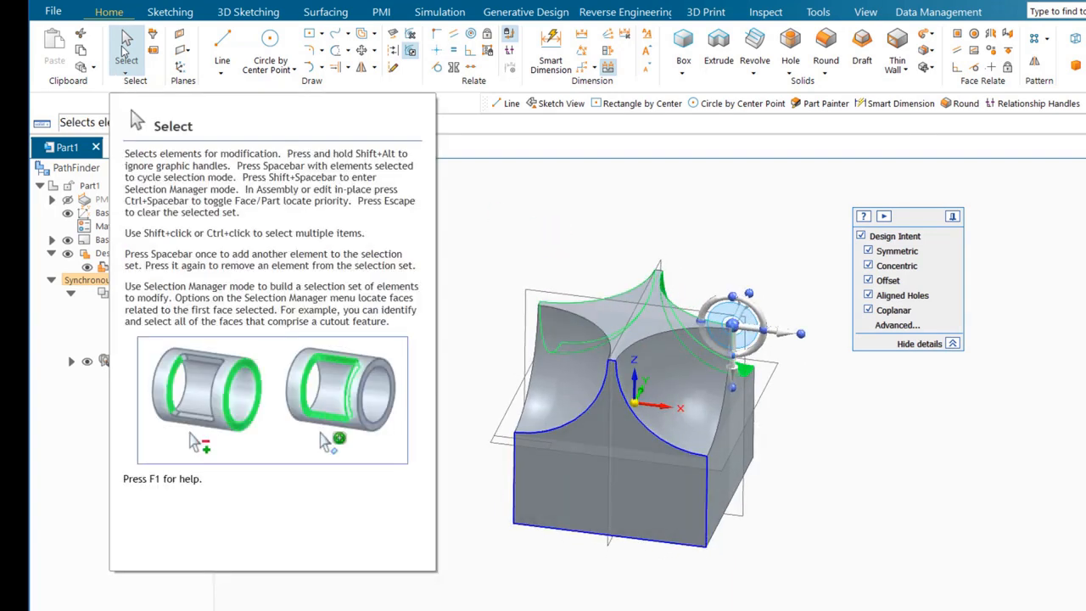
pyautogui.press('Escape')
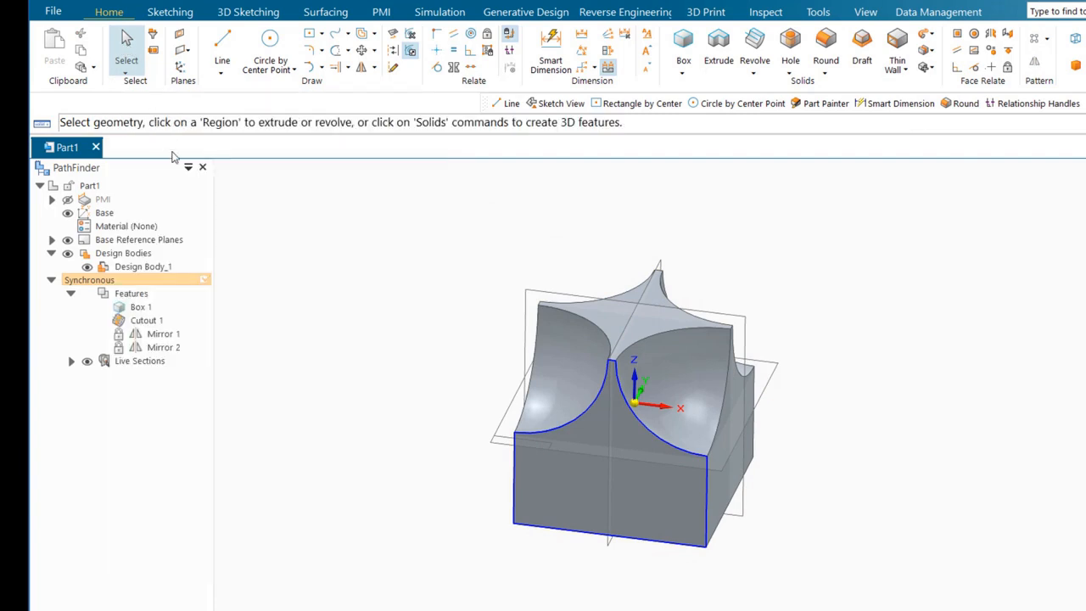
# Step: Mirror Cutout 1, Mirror 1 and Mirror 2 together about the Top (xy) reference plane
pyautogui.click(148, 321)
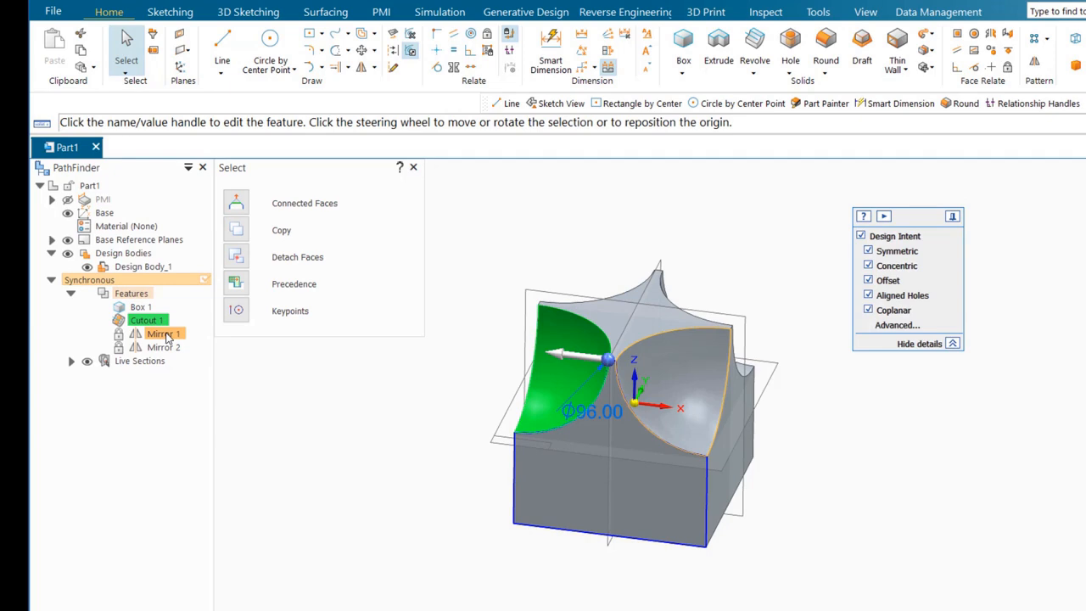
pyautogui.click(164, 335)
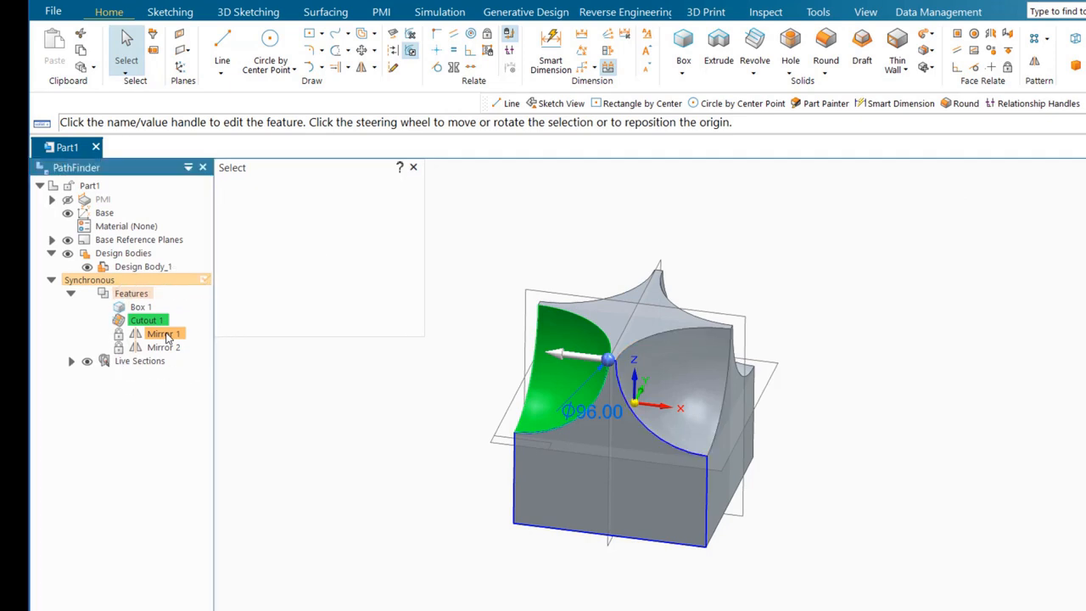
pyautogui.click(169, 350)
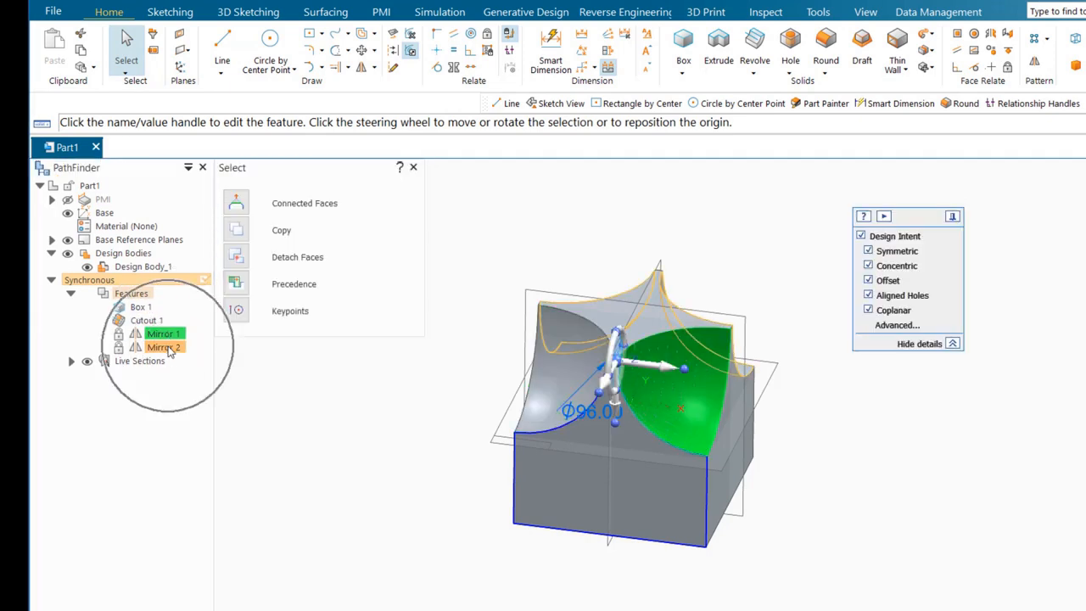
pyautogui.keyDown('ctrl'); pyautogui.click(168, 349); pyautogui.keyUp('ctrl')
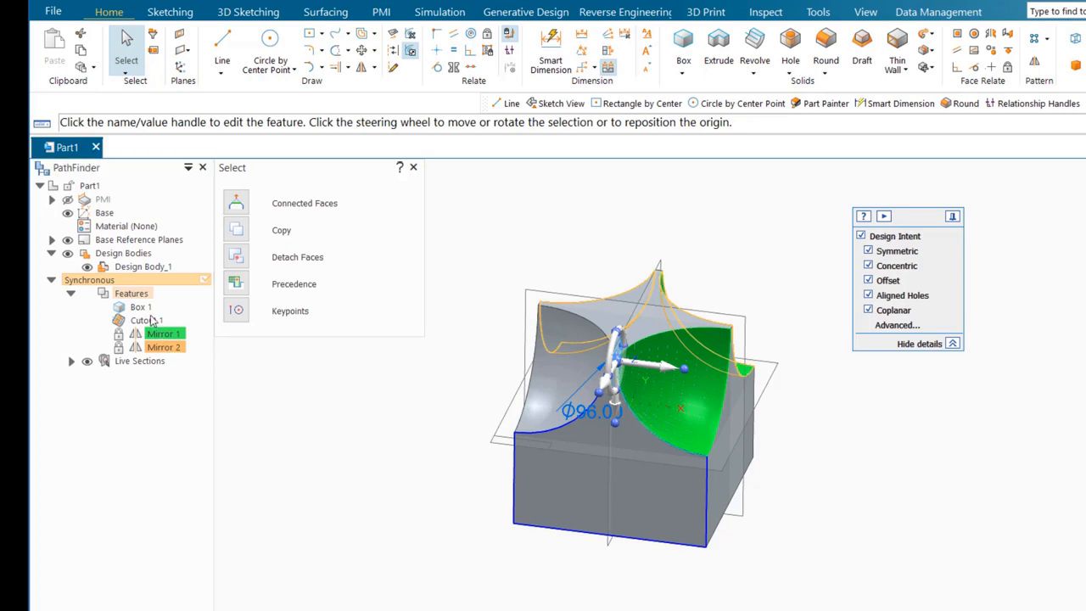
pyautogui.keyDown('ctrl'); pyautogui.click(154, 323); pyautogui.keyUp('ctrl')
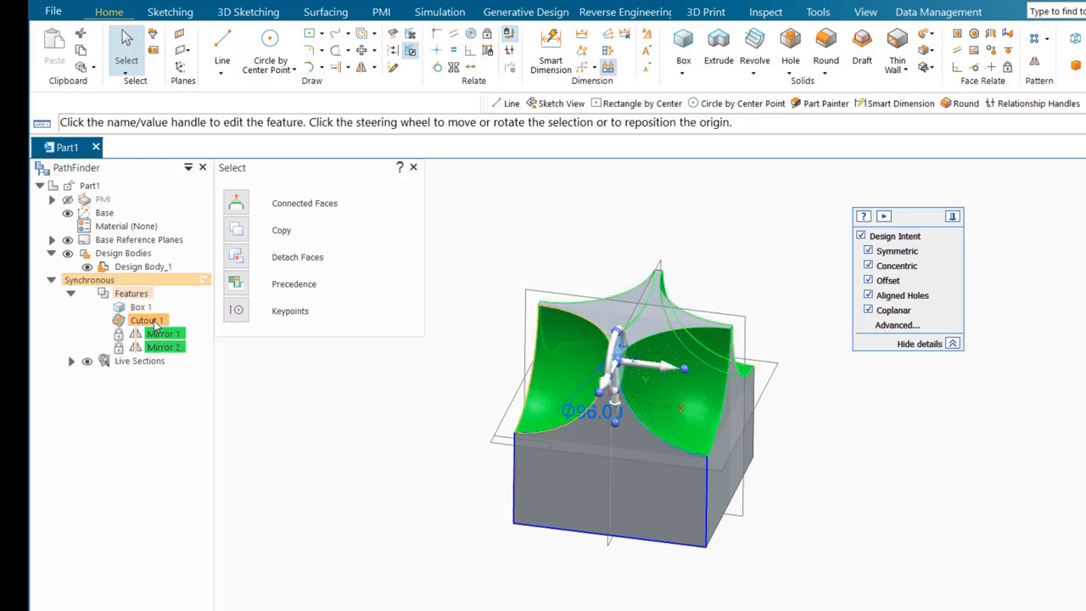
pyautogui.keyDown('ctrl'); pyautogui.click(155, 323); pyautogui.keyUp('ctrl')
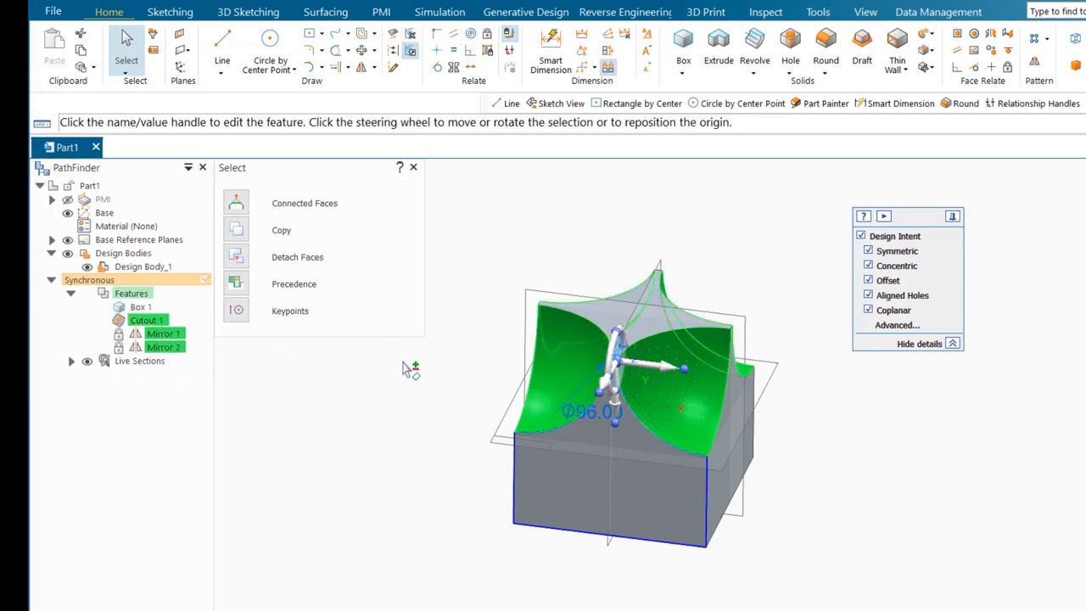
pyautogui.moveTo(579, 316); pyautogui.dragTo(514, 252, button='middle')
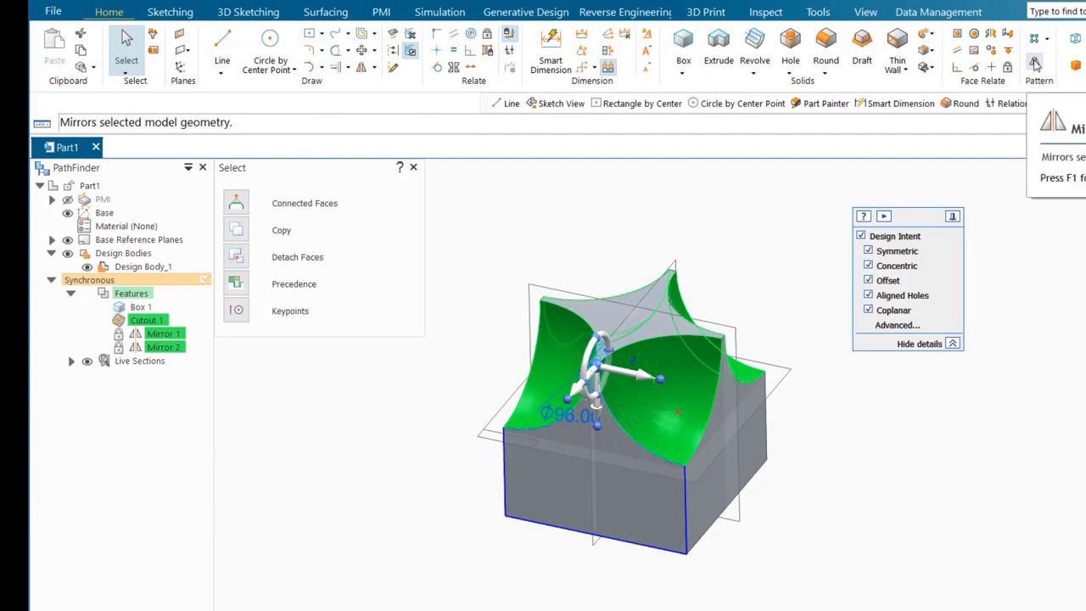
pyautogui.click(1034, 65)
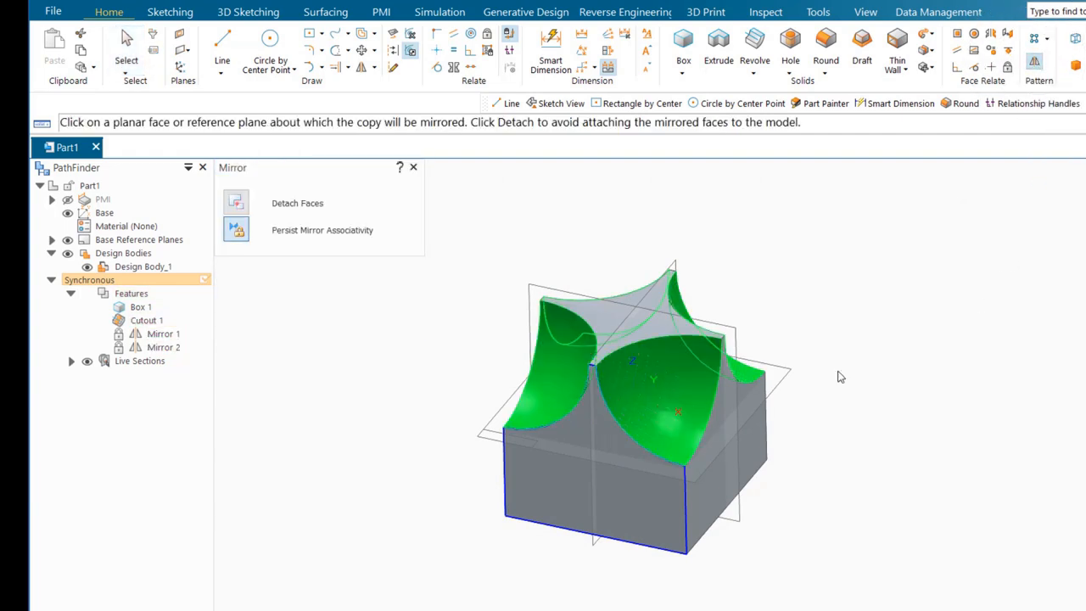
pyautogui.click(487, 438)
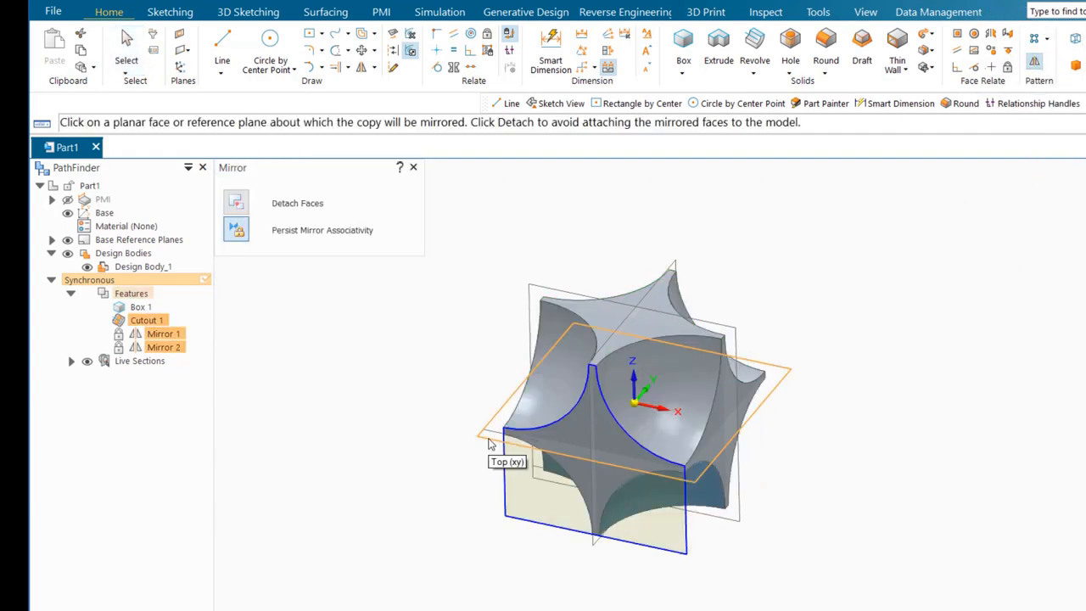
pyautogui.click(488, 444)
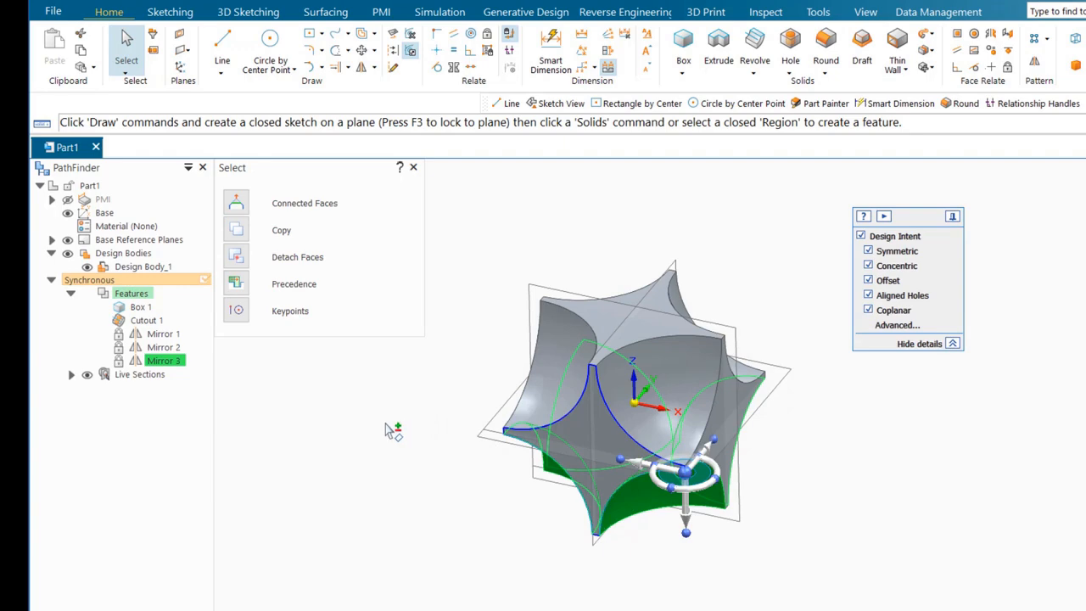
pyautogui.moveTo(364, 425)
pyautogui.mouseDown(button='middle')
pyautogui.moveTo(397, 423)
pyautogui.moveTo(515, 320)
pyautogui.moveTo(708, 399)
pyautogui.moveTo(923, 368)
pyautogui.moveTo(682, 496)
pyautogui.moveTo(433, 410)
pyautogui.moveTo(422, 476)
pyautogui.moveTo(453, 373)
pyautogui.moveTo(460, 279)
pyautogui.mouseUp(button='middle')
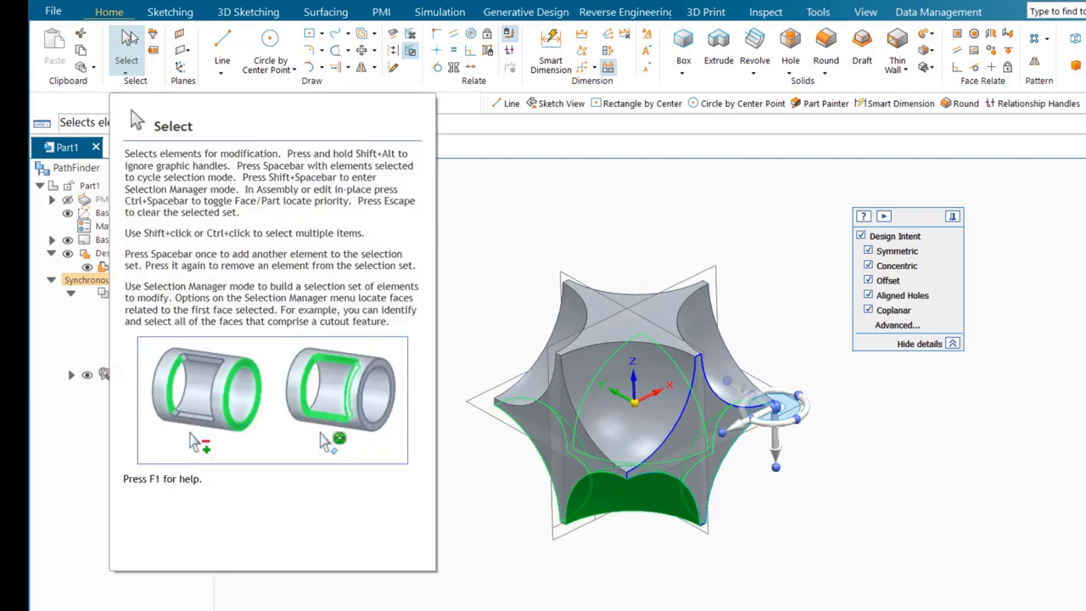
pyautogui.press('Escape')
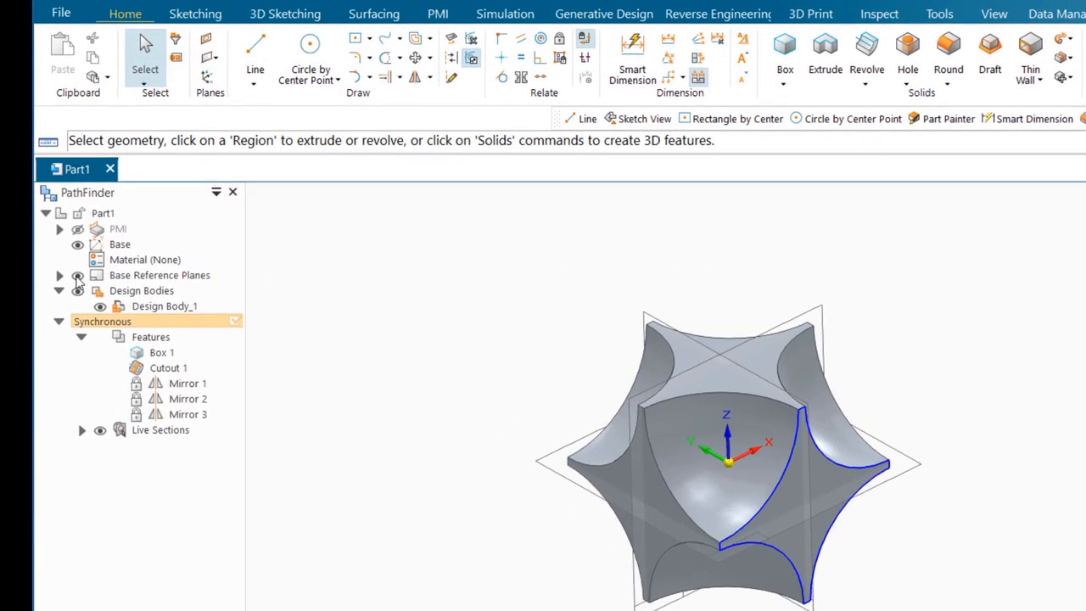
# Step: Hide the base reference planes and the live sections
pyautogui.click(77, 275)
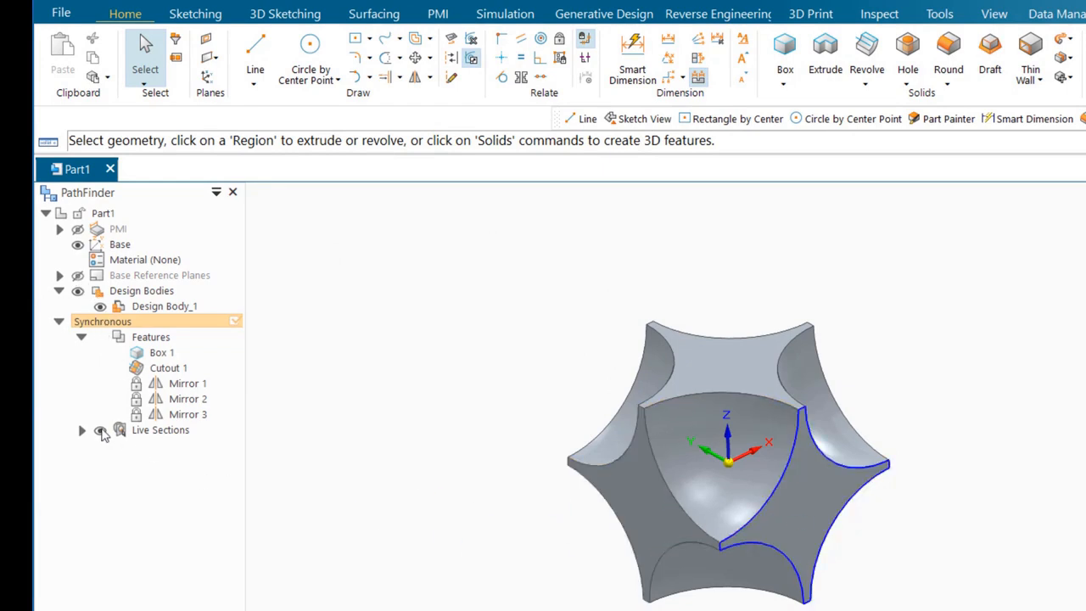
pyautogui.click(101, 431)
pyautogui.moveTo(339, 370); pyautogui.dragTo(477, 422, button='middle')
pyautogui.scroll(3, 426, 475)
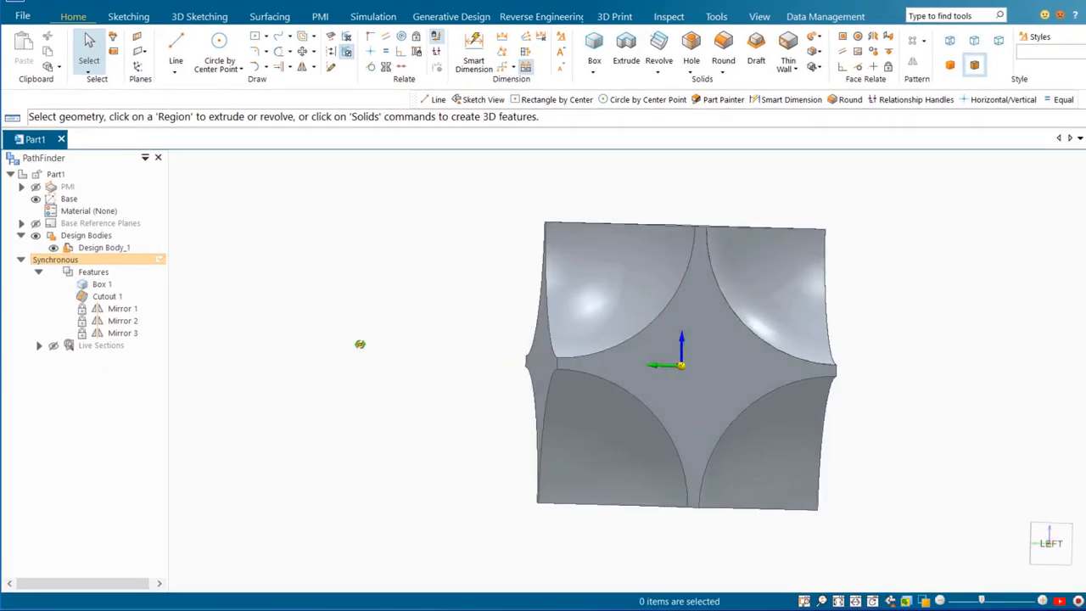
pyautogui.moveTo(360, 343); pyautogui.dragTo(420, 429, button='middle')
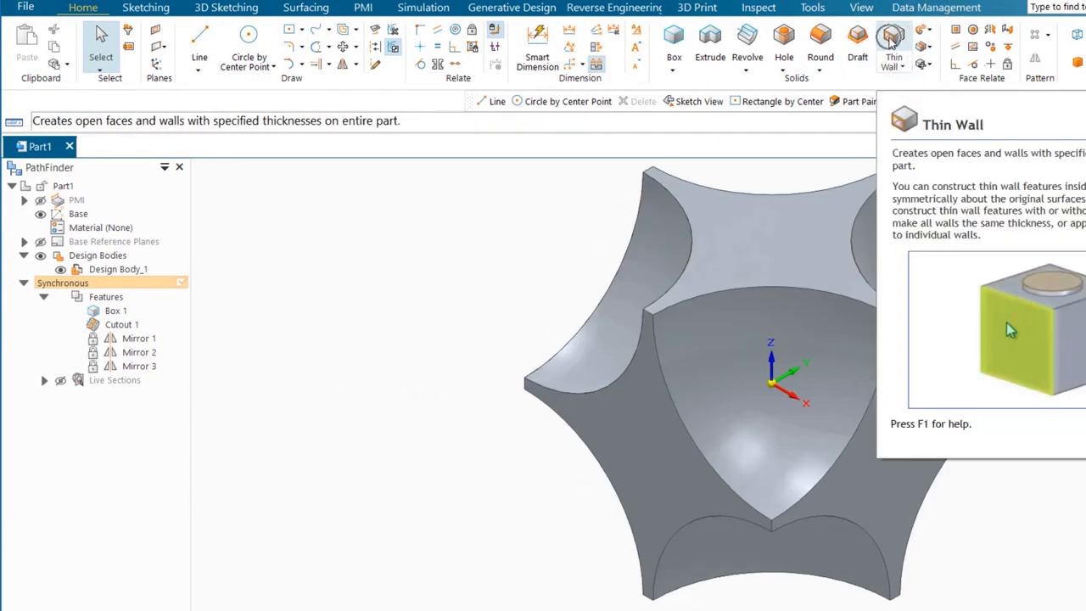
# Step: Shell the body with a 3 mm Thin Wall, opening all six planar cube faces
pyautogui.click(892, 38)
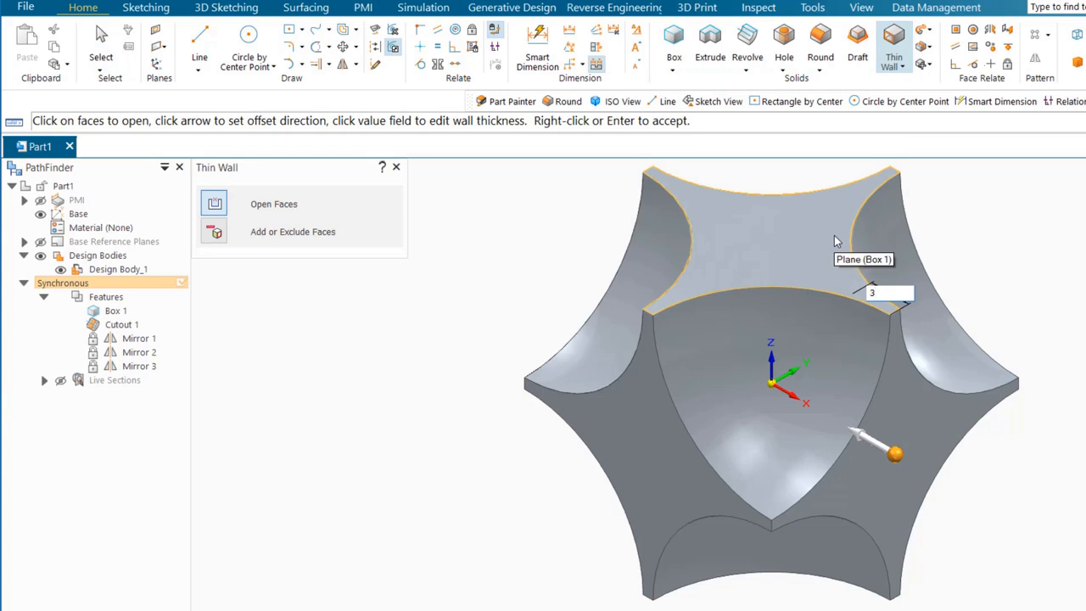
pyautogui.write('3')
pyautogui.press('Return')
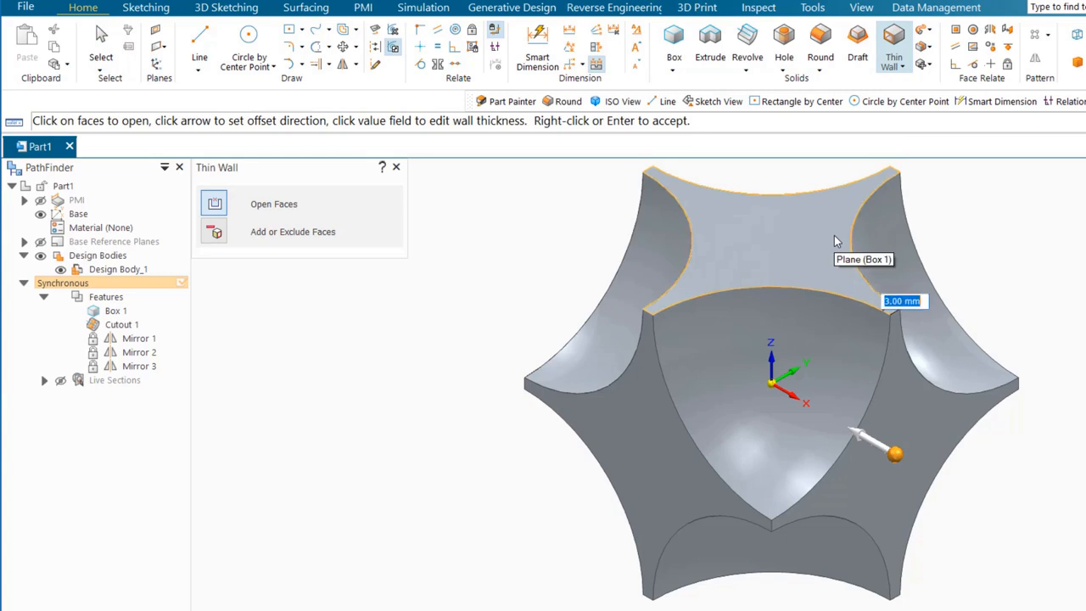
pyautogui.click(764, 248)
pyautogui.click(649, 420)
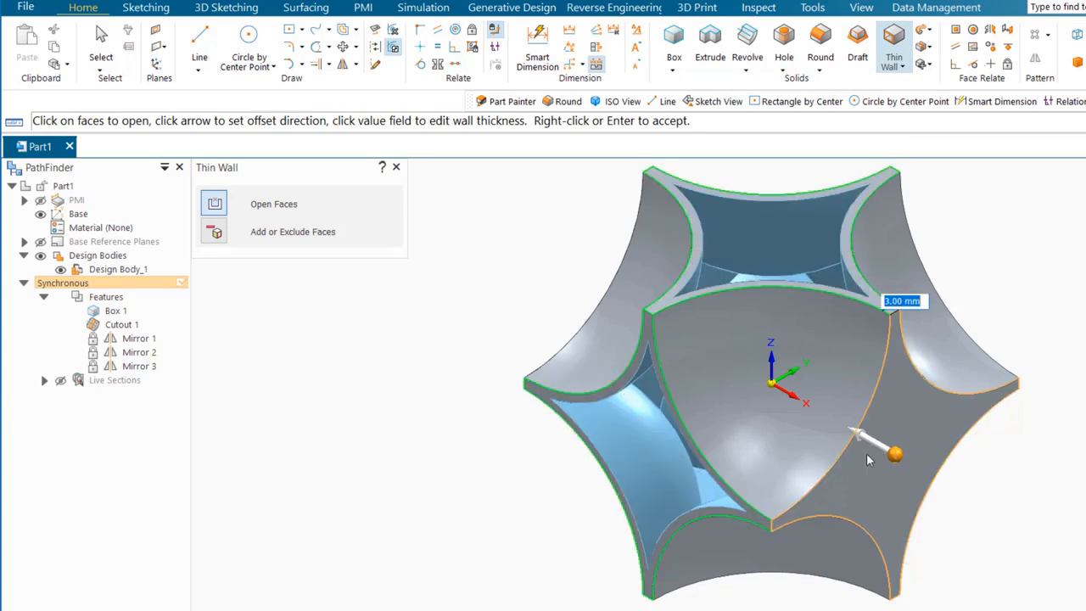
pyautogui.moveTo(357, 504); pyautogui.dragTo(601, 381, button='middle')
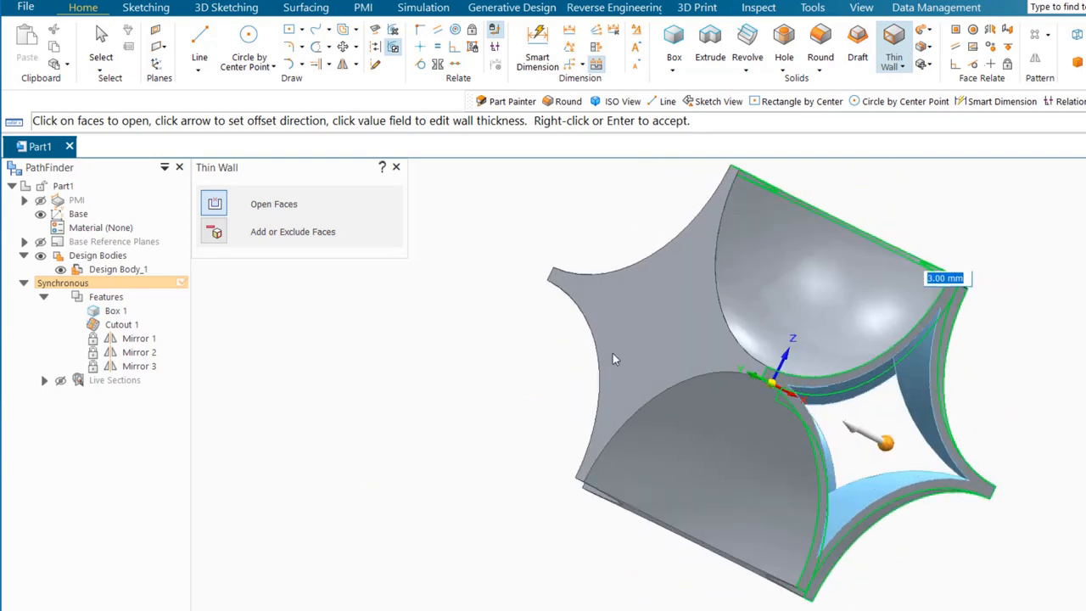
pyautogui.click(660, 318)
pyautogui.moveTo(444, 432); pyautogui.dragTo(504, 327, button='middle')
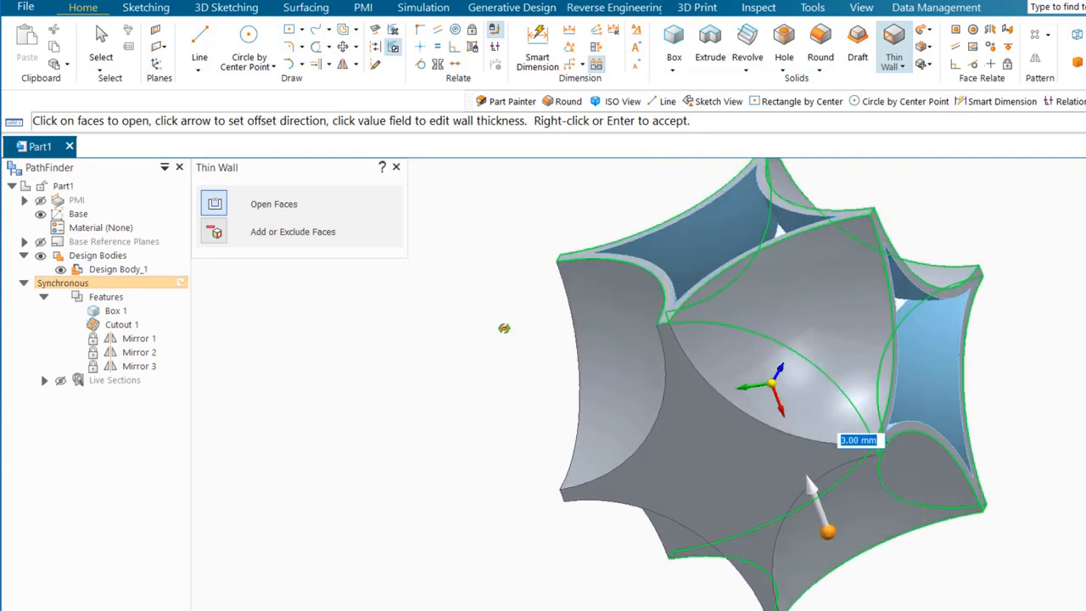
pyautogui.click(713, 416)
pyautogui.moveTo(347, 444); pyautogui.dragTo(650, 356, button='middle')
pyautogui.moveTo(467, 373); pyautogui.dragTo(830, 241, button='middle')
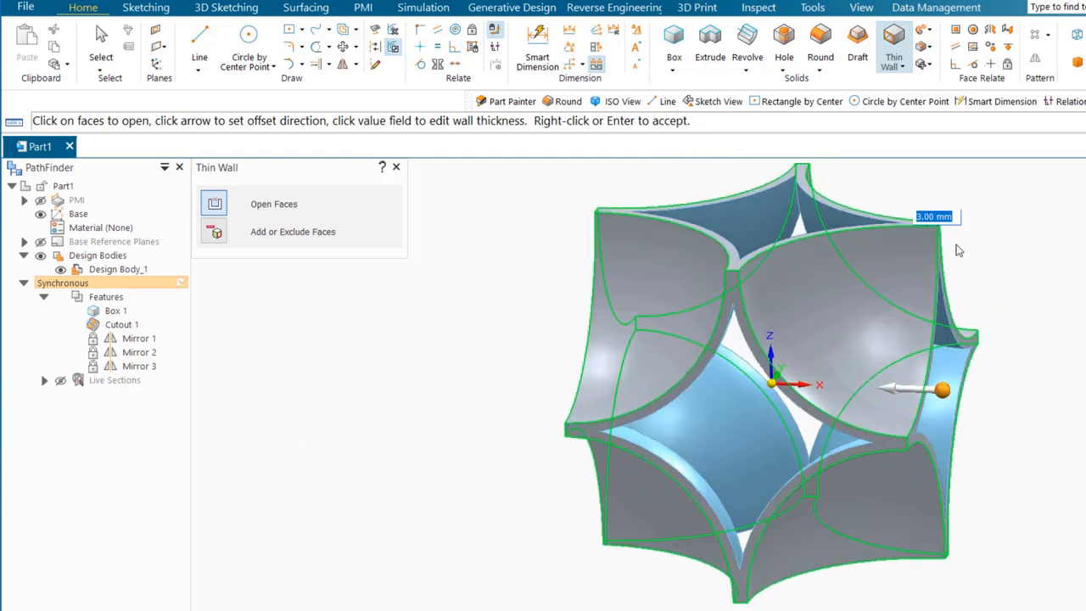
pyautogui.press('Return')
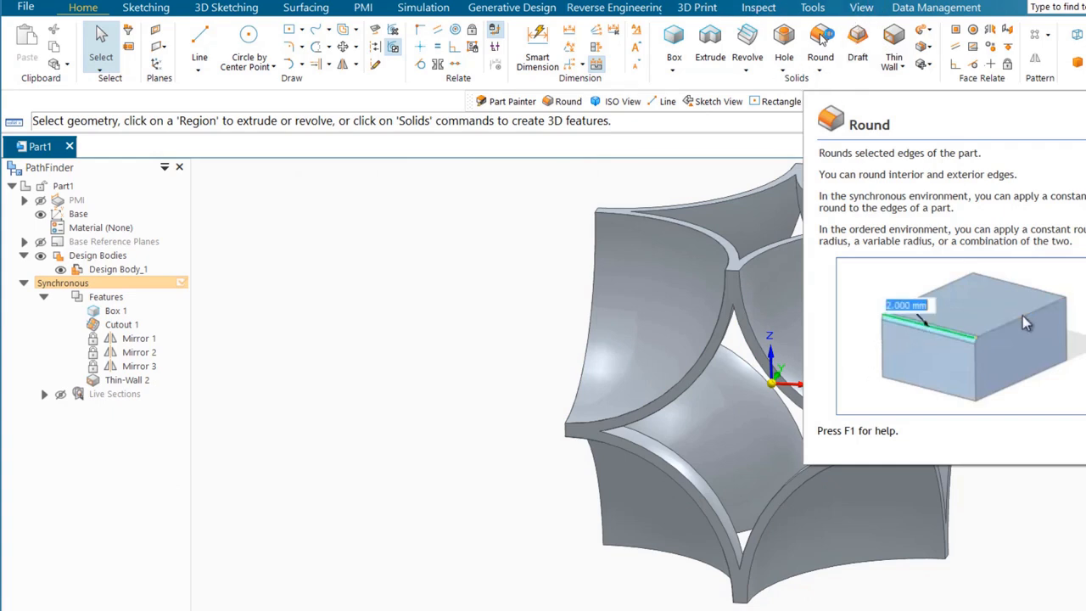
# Step: Round the shell's inside corners using the All Fillets selection with a 15 mm radius
pyautogui.click(821, 38)
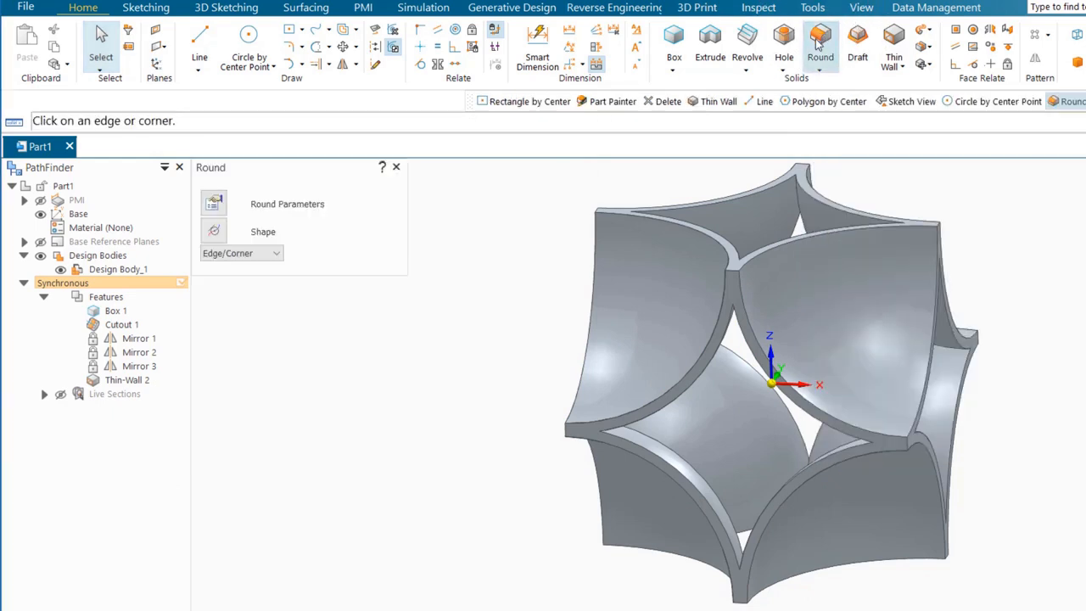
pyautogui.click(277, 252)
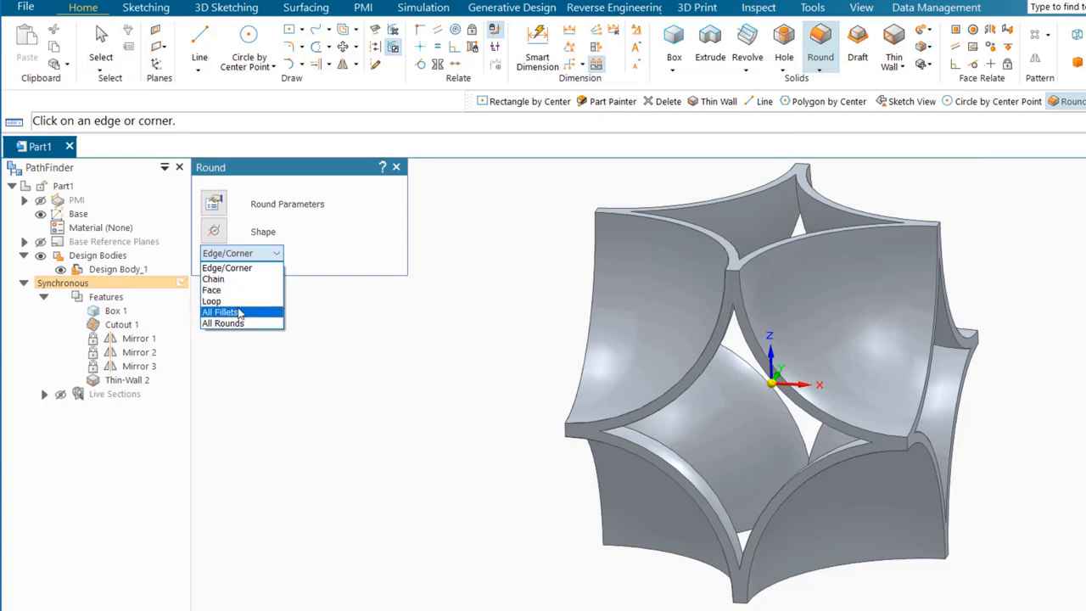
pyautogui.click(239, 312)
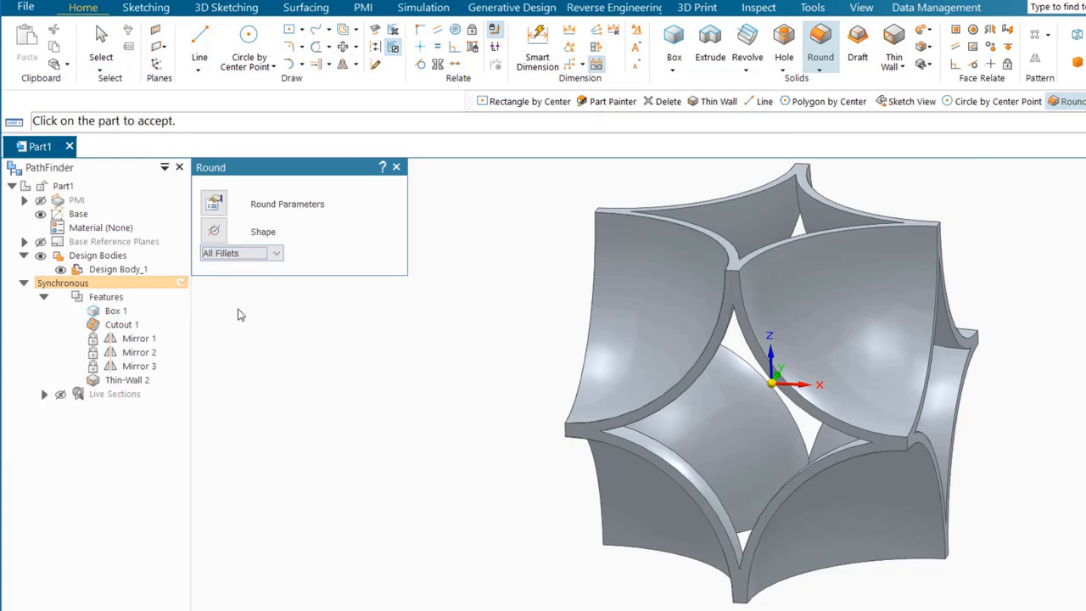
pyautogui.click(726, 421)
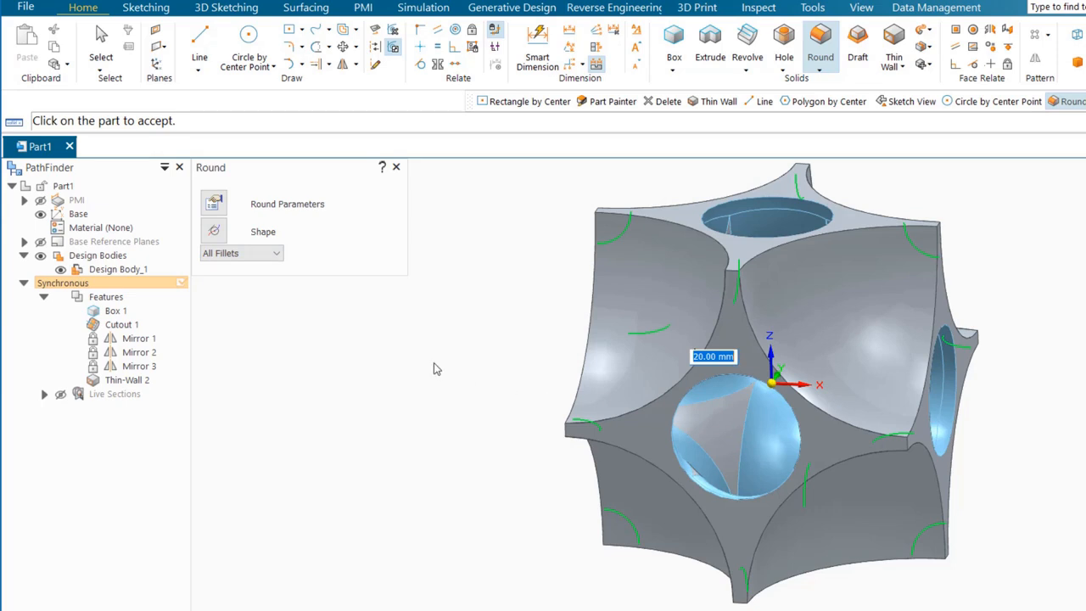
pyautogui.write('1')
pyautogui.press('Return')
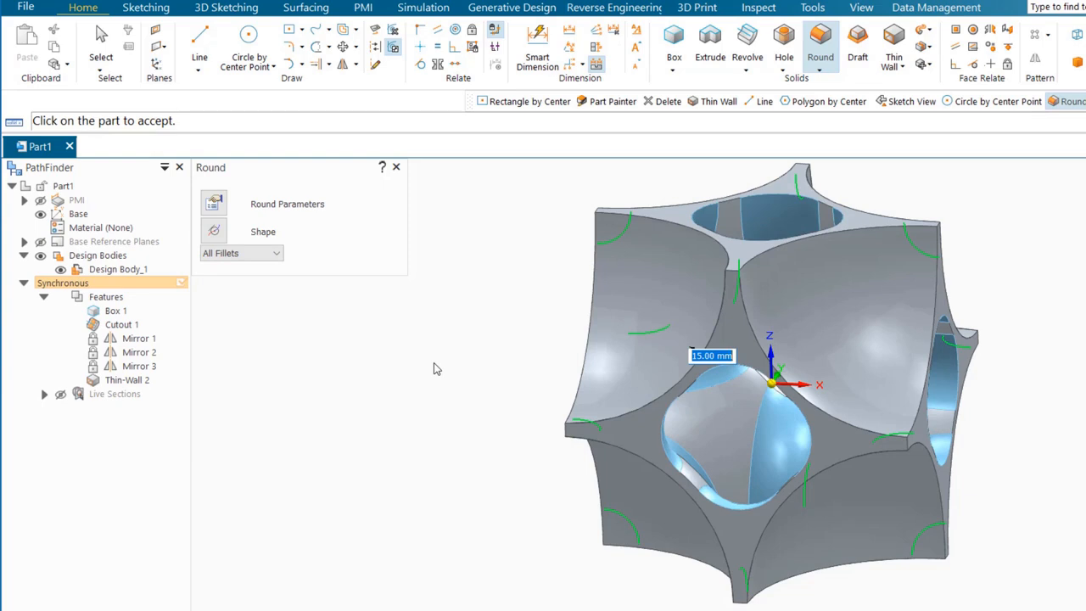
pyautogui.press('Return')
# Step: Select eight short outer edges between the spherical cuts for a 15 mm Round
pyautogui.moveTo(449, 376); pyautogui.dragTo(559, 263, button='middle')
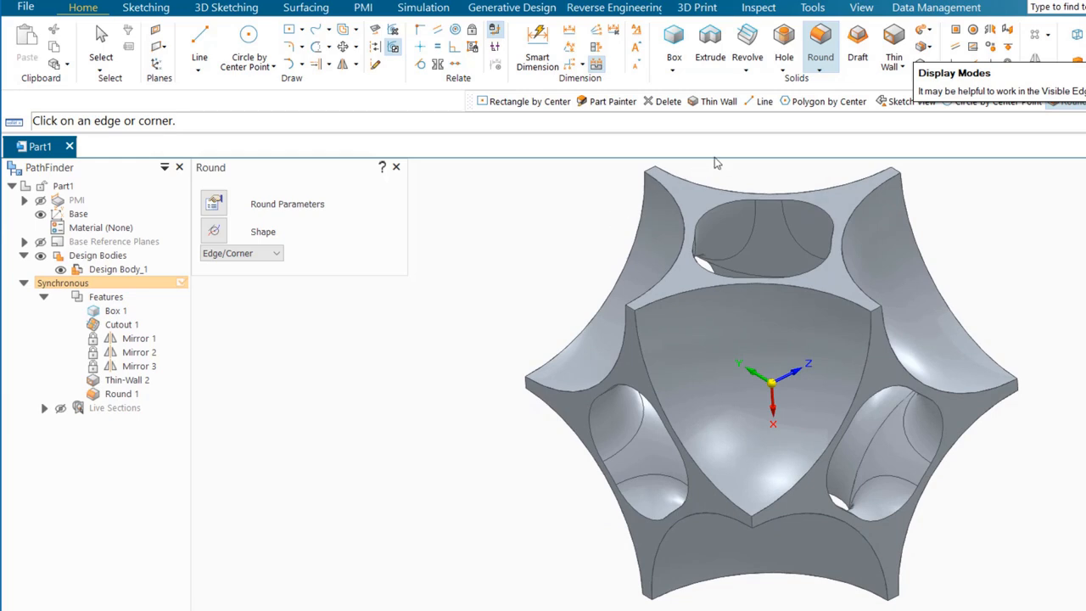
pyautogui.click(820, 34)
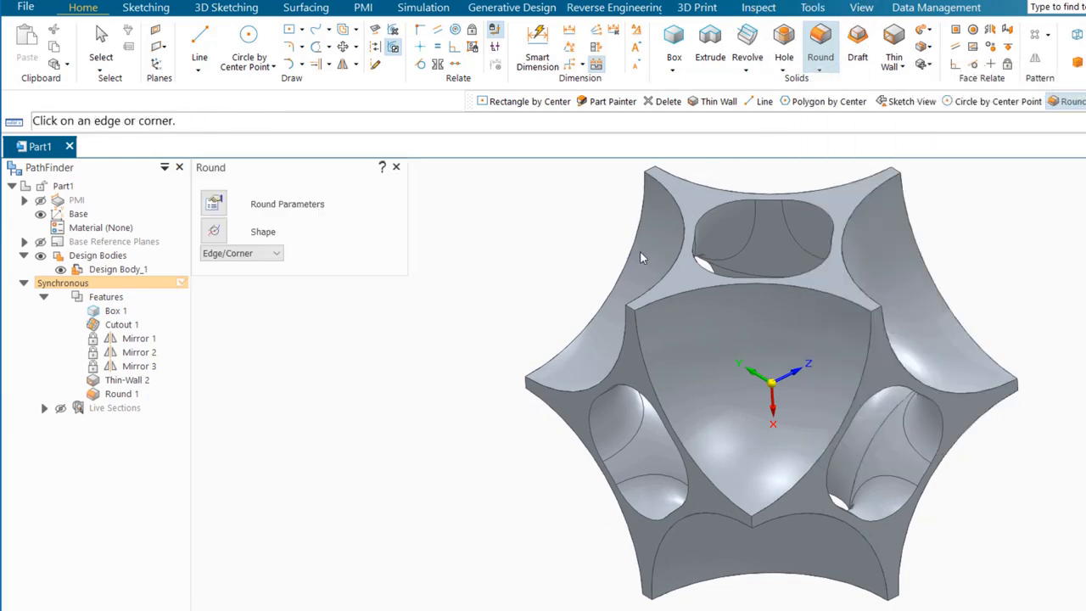
pyautogui.click(626, 310)
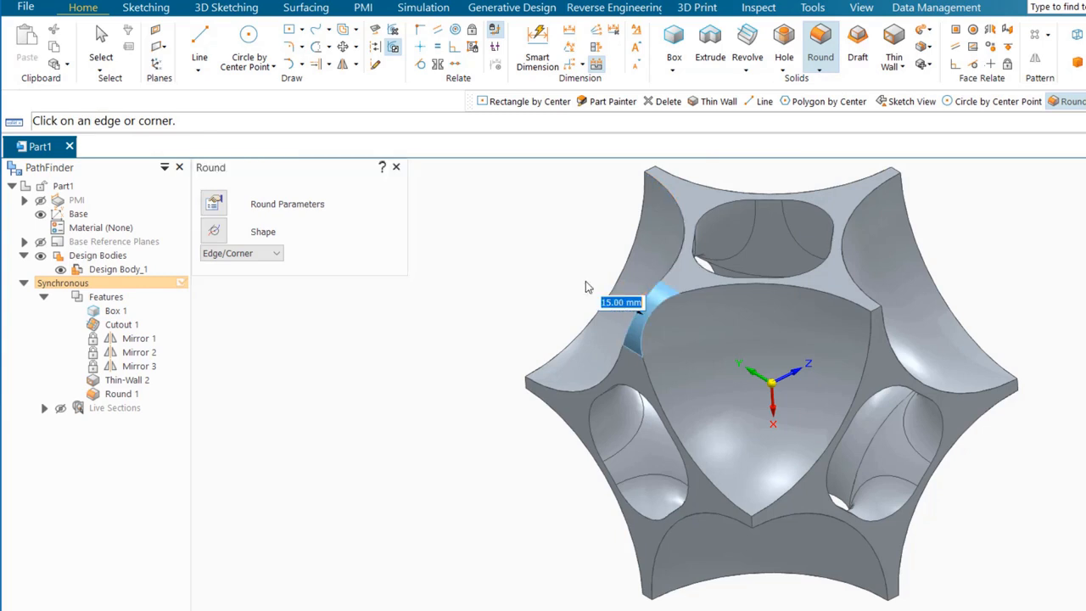
pyautogui.click(875, 314)
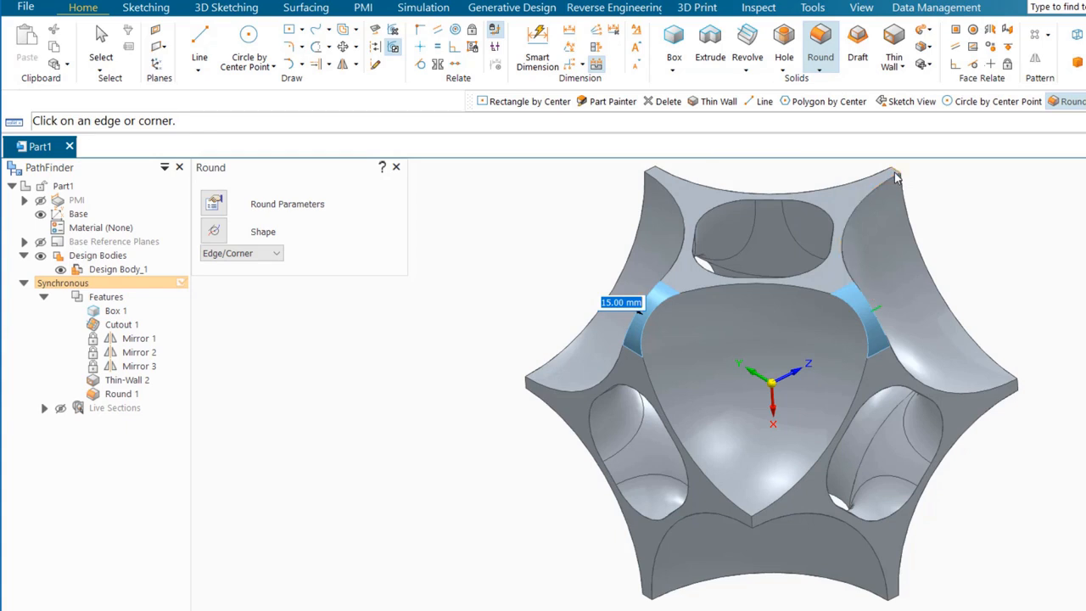
pyautogui.click(895, 177)
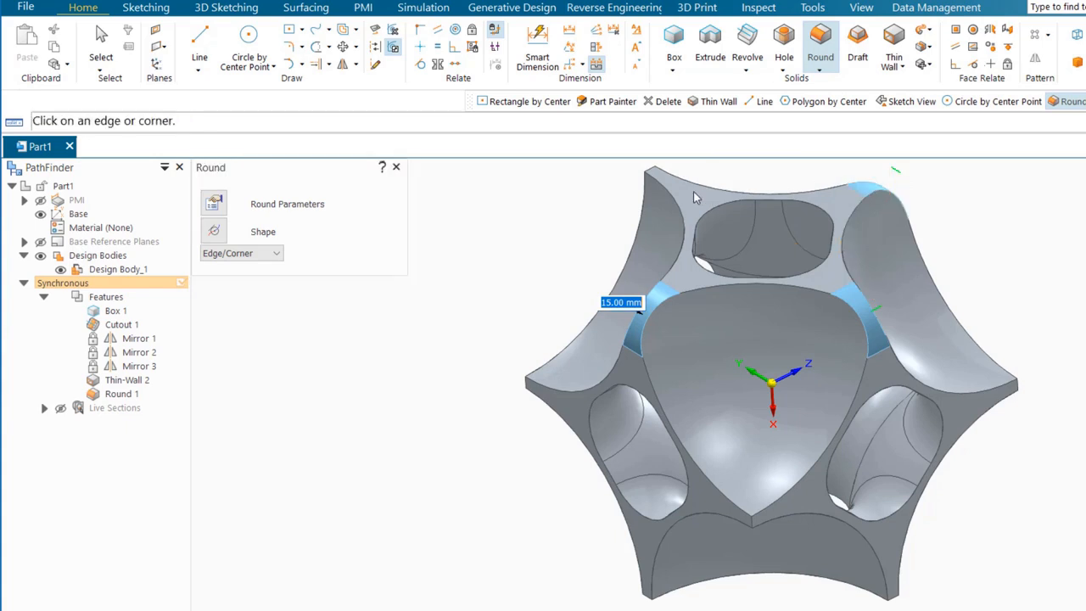
pyautogui.click(651, 173)
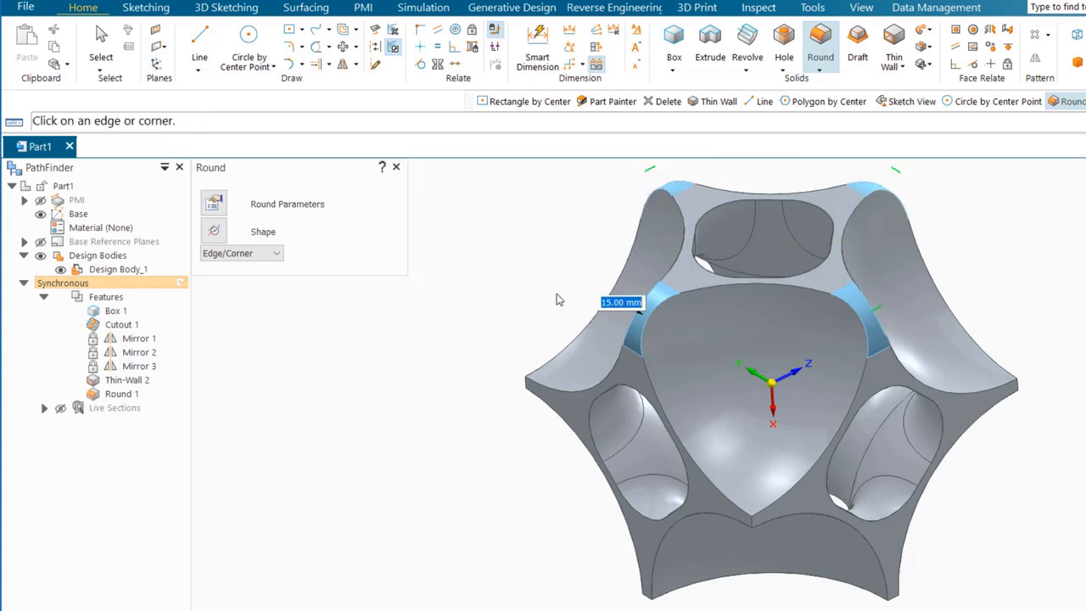
pyautogui.click(527, 384)
pyautogui.click(647, 599)
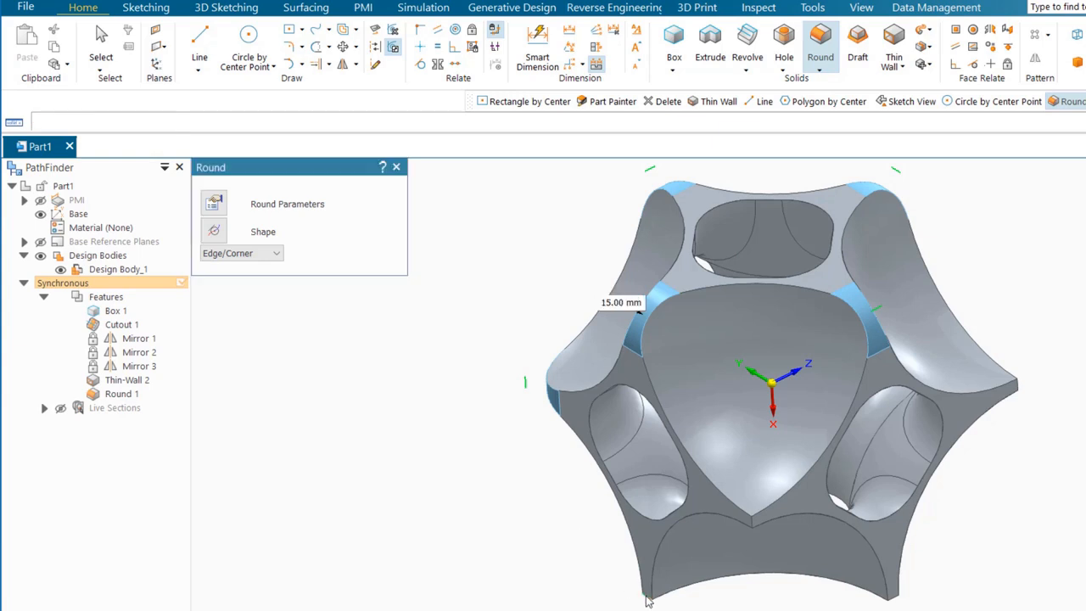
pyautogui.click(895, 600)
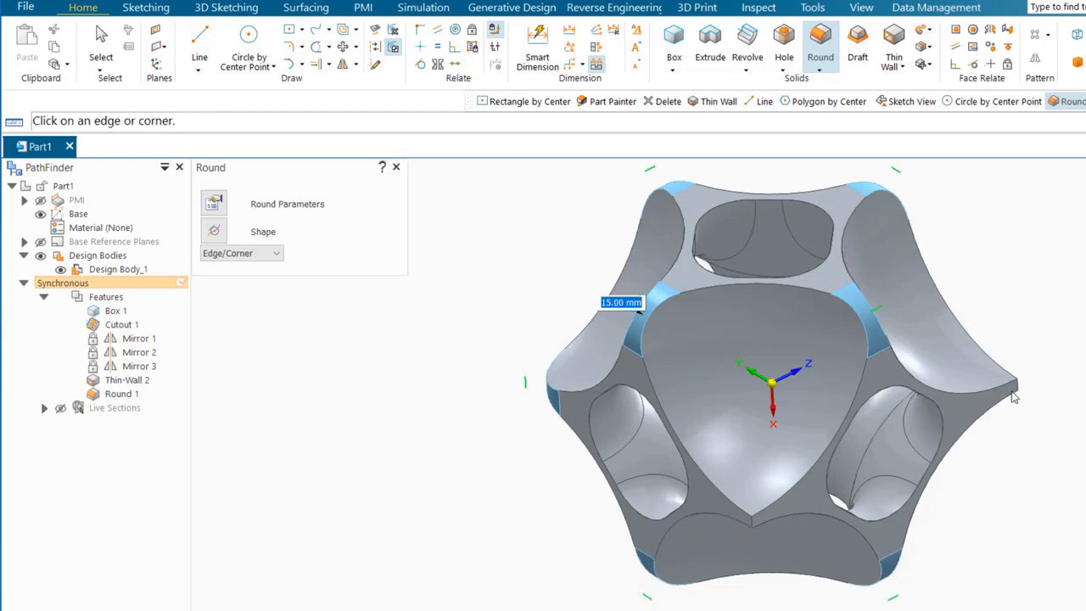
pyautogui.click(1016, 387)
# Step: Add three more short outer edges on the far side and apply the 15 mm Round
pyautogui.moveTo(439, 506)
pyautogui.mouseDown(button='middle')
pyautogui.moveTo(480, 470)
pyautogui.moveTo(538, 447)
pyautogui.moveTo(640, 360)
pyautogui.moveTo(637, 373)
pyautogui.mouseUp(button='middle')
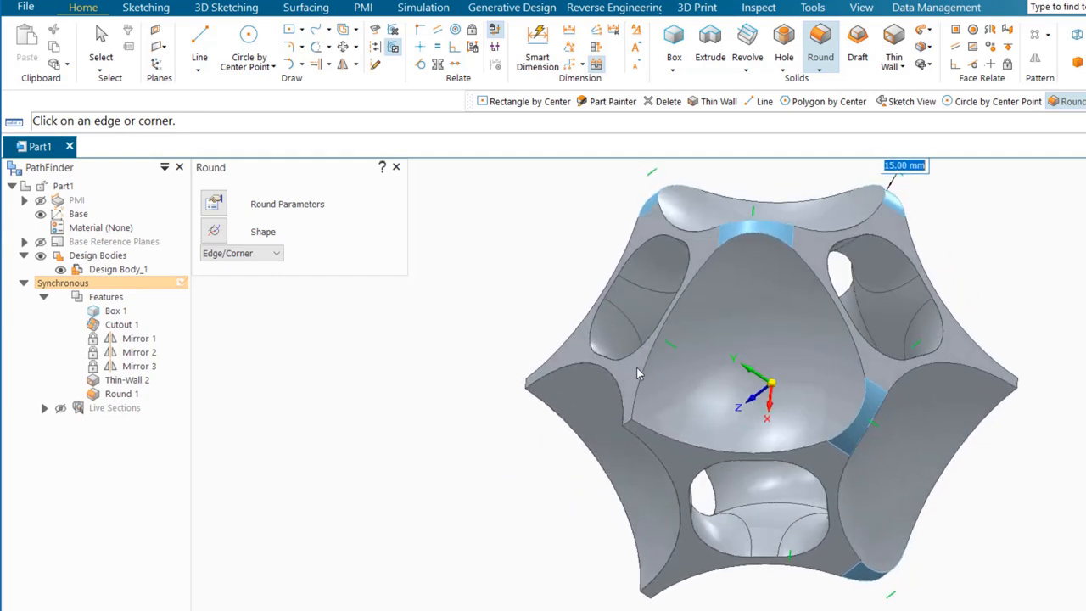
pyautogui.click(626, 427)
pyautogui.moveTo(463, 449); pyautogui.dragTo(537, 375, button='middle')
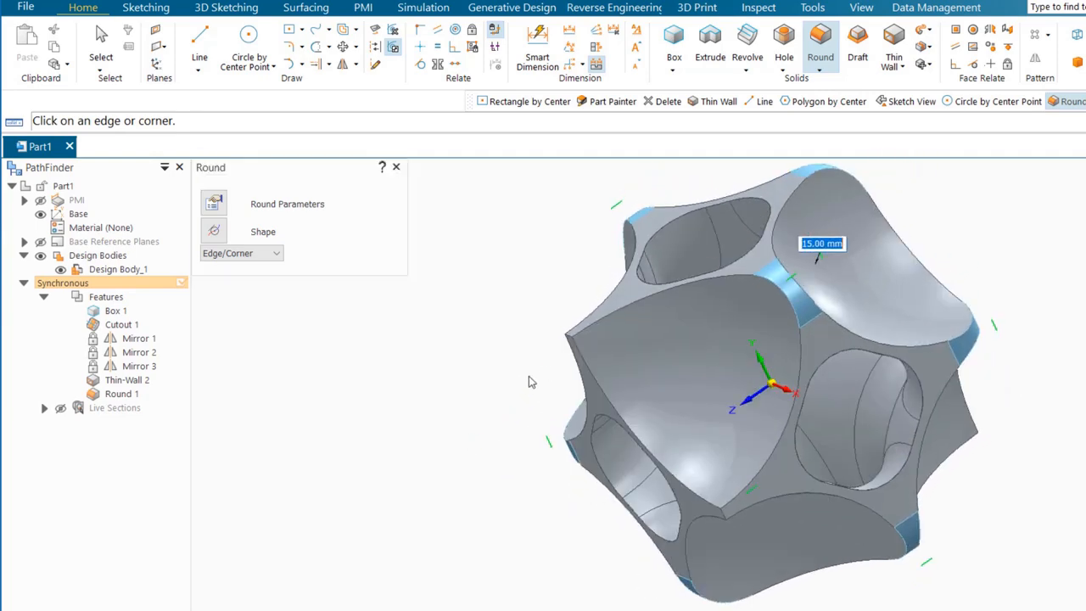
pyautogui.scroll(2, 537, 376)
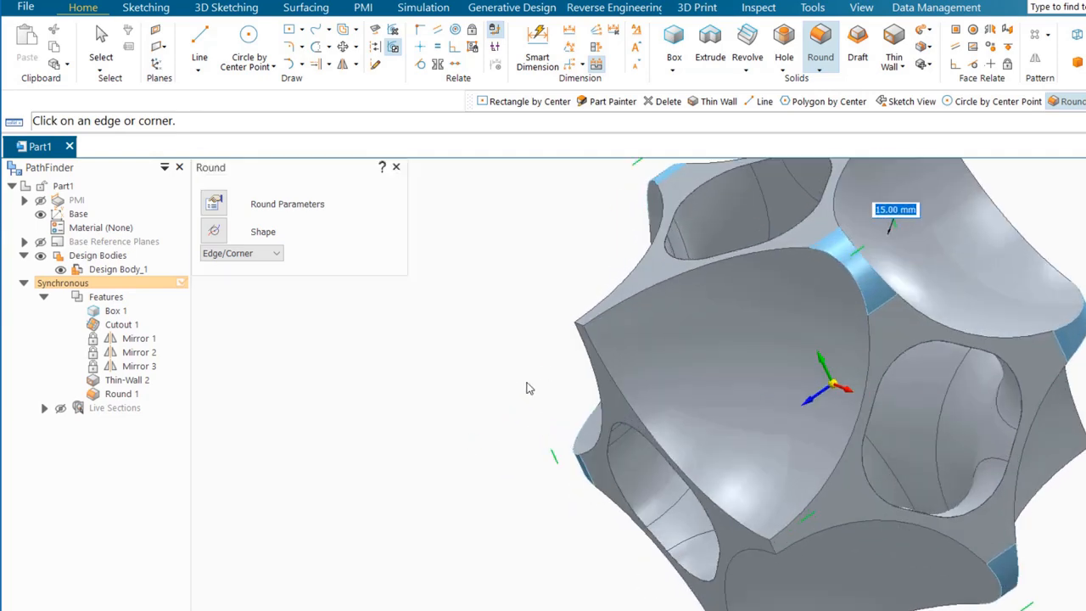
pyautogui.click(582, 332)
pyautogui.click(775, 549)
pyautogui.scroll(-2, 574, 470)
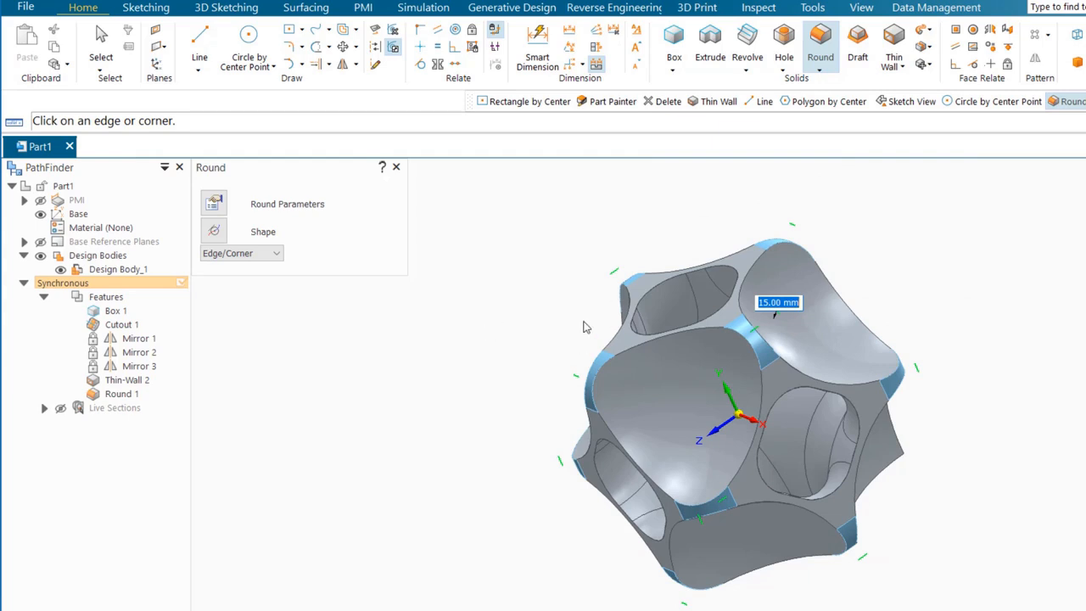
pyautogui.press('Return')
# Step: Hide the base coordinate system and apply the Studio view style
pyautogui.moveTo(538, 305); pyautogui.dragTo(975, 273, button='middle')
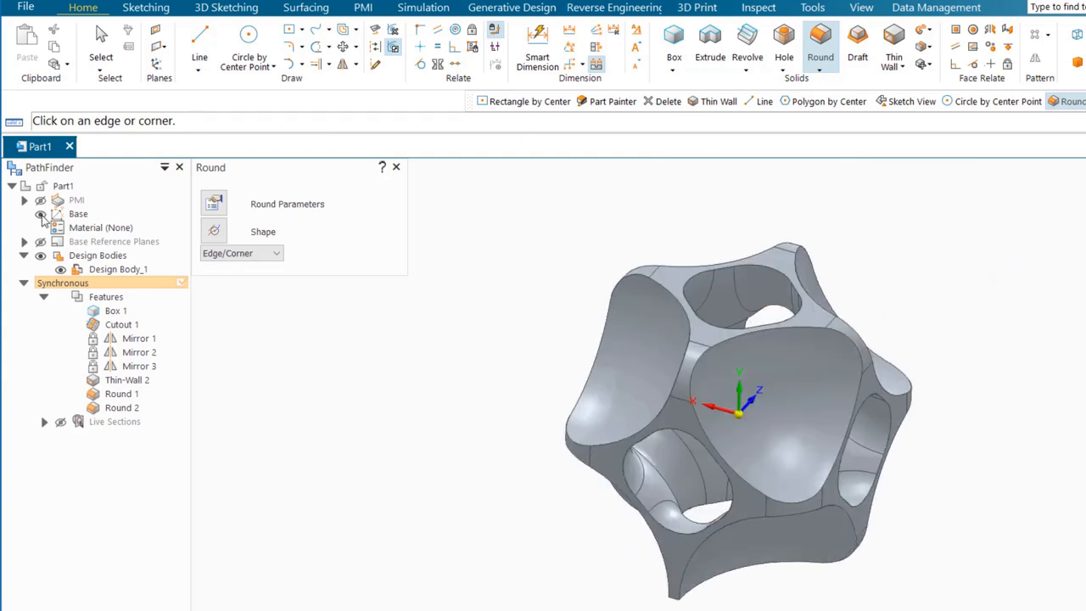
pyautogui.click(41, 214)
pyautogui.click(861, 8)
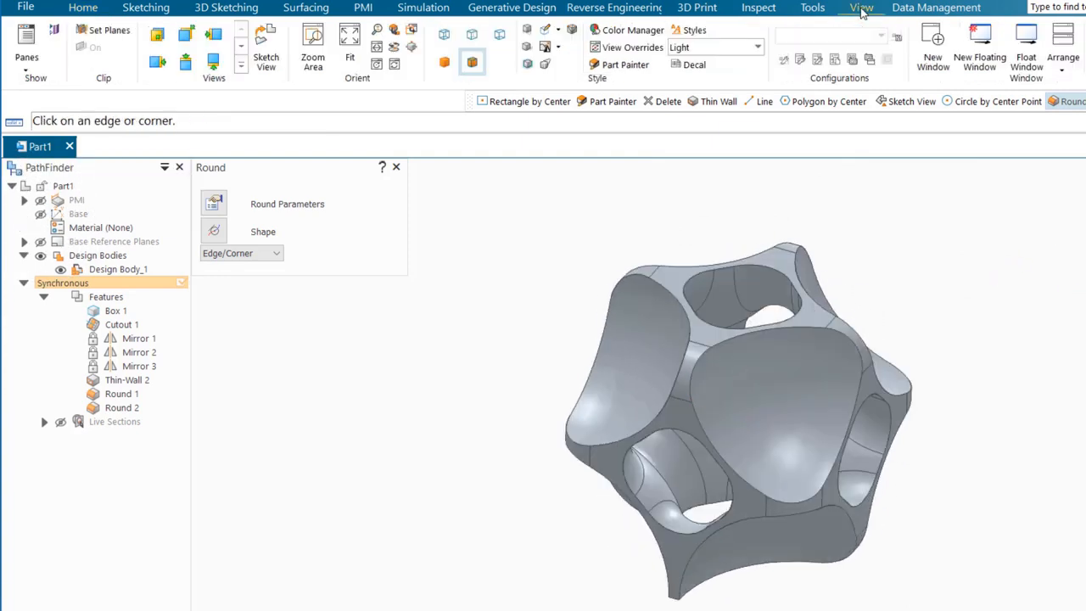
pyautogui.click(756, 48)
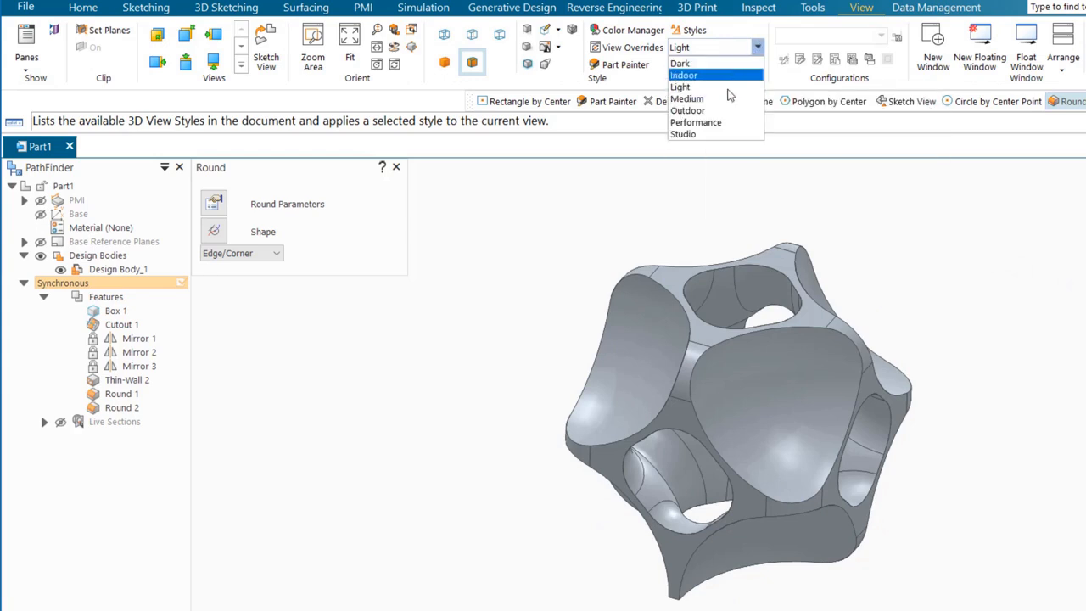
pyautogui.click(715, 135)
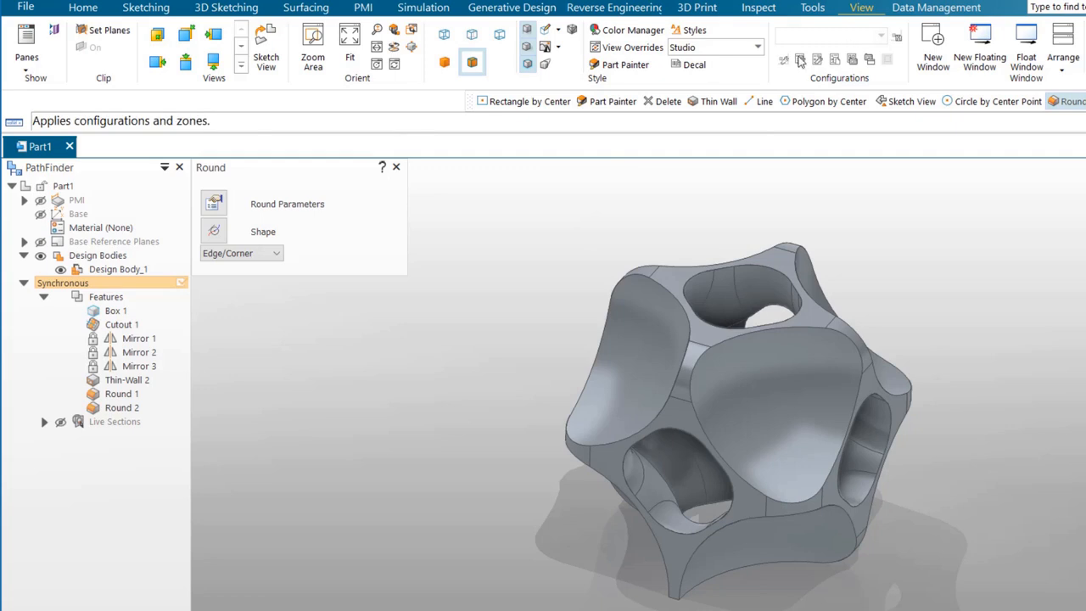
# Step: Paint the inner faces of the shell openings Red with Part Painter, selecting by feature
pyautogui.click(625, 66)
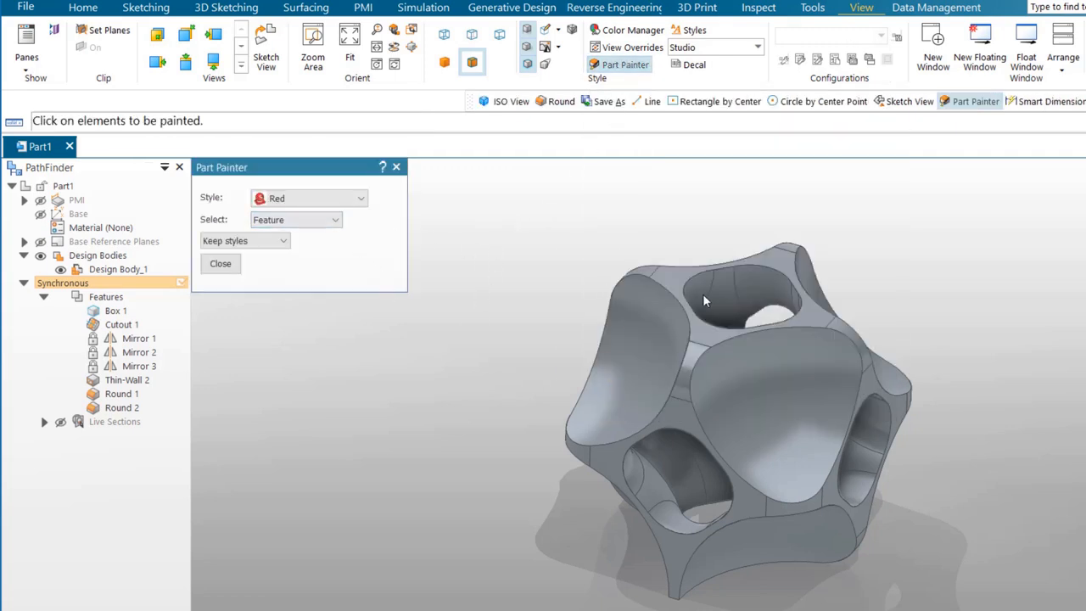
pyautogui.click(750, 284)
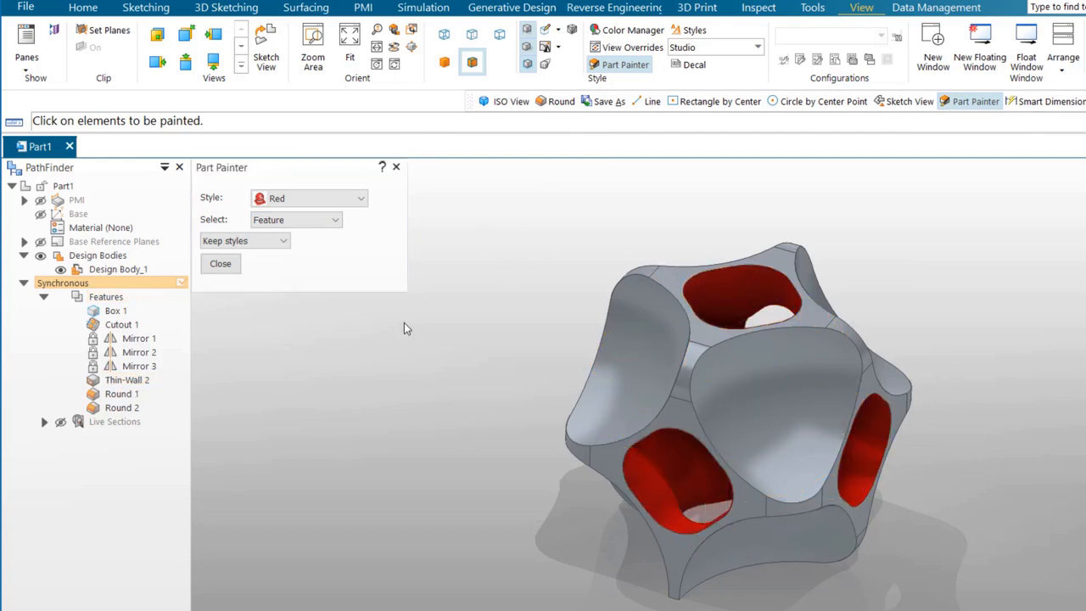
pyautogui.click(337, 223)
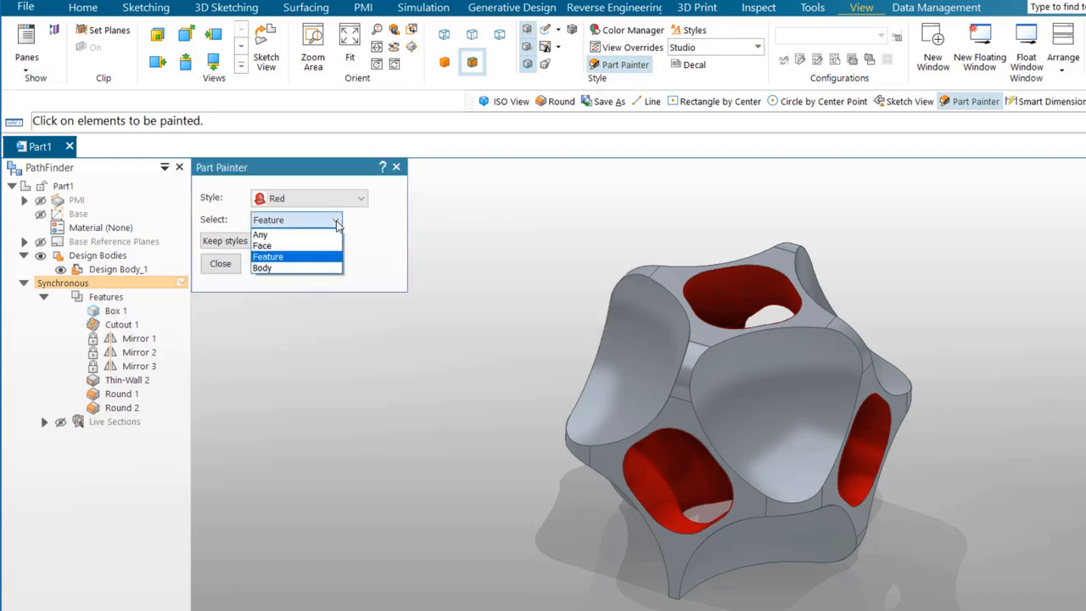
# Step: Paint the planar outer faces and the rounded outer edges Cyan
pyautogui.click(362, 202)
pyautogui.click(363, 202)
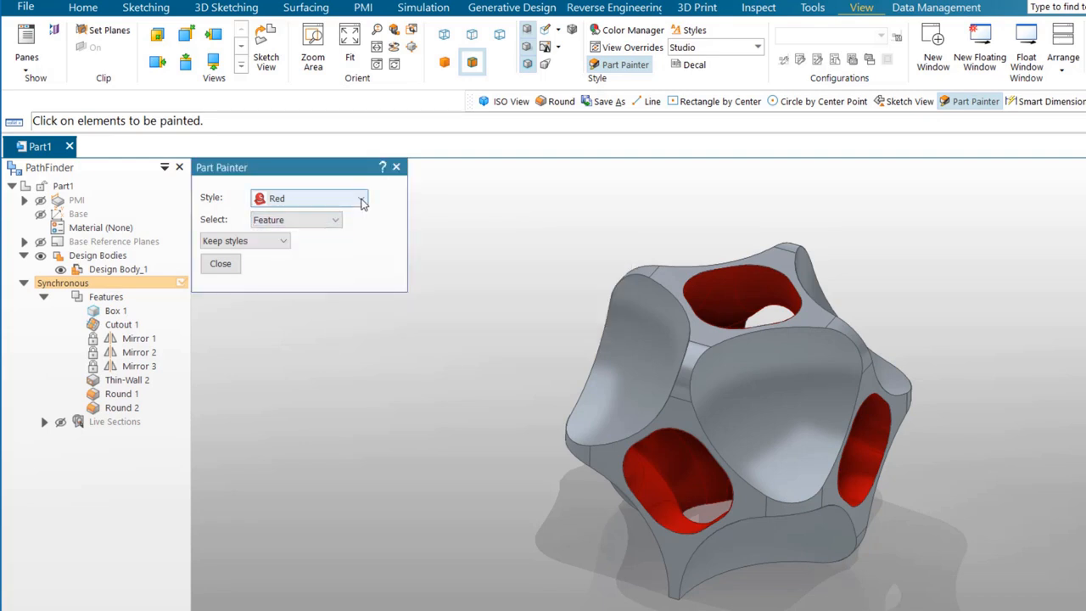
pyautogui.click(362, 200)
pyautogui.moveTo(362, 416); pyautogui.dragTo(362, 238)
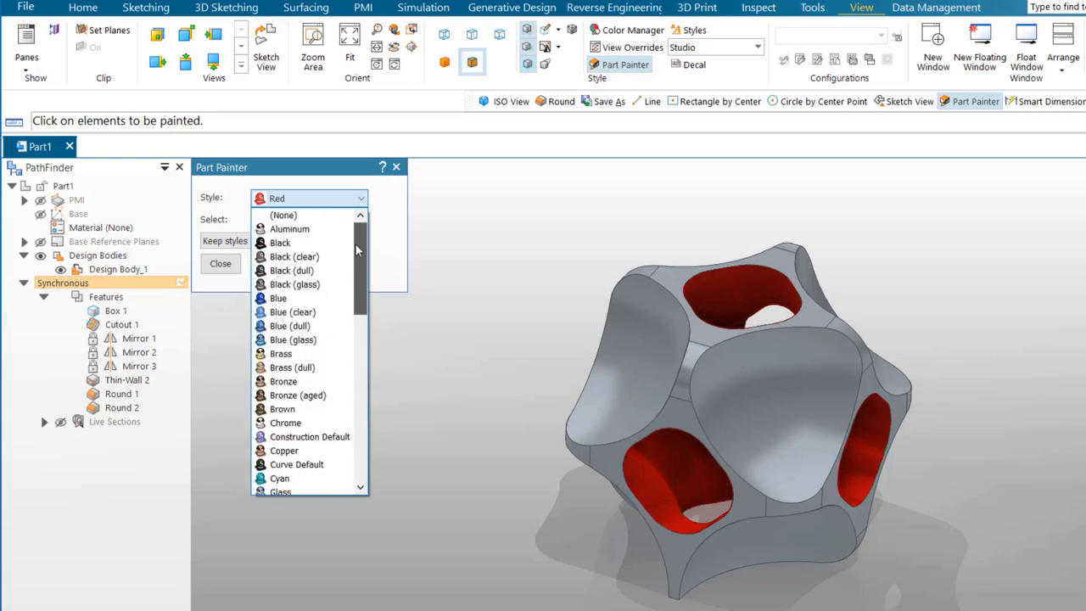
pyautogui.scroll(-6, 328, 371)
pyautogui.scroll(5, 351, 354)
pyautogui.click(290, 480)
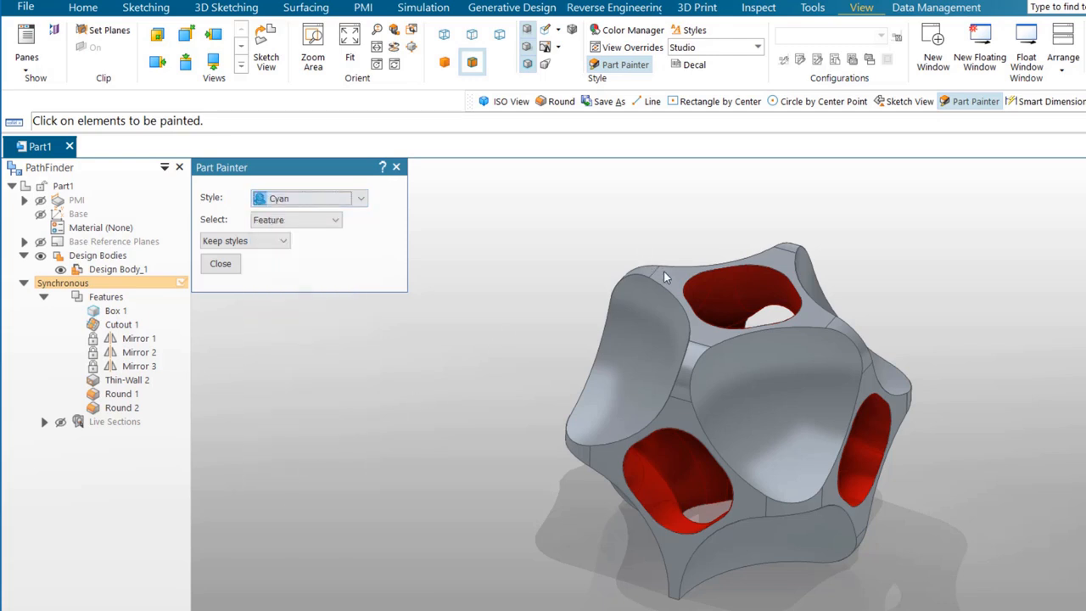
pyautogui.click(687, 348)
pyautogui.click(694, 354)
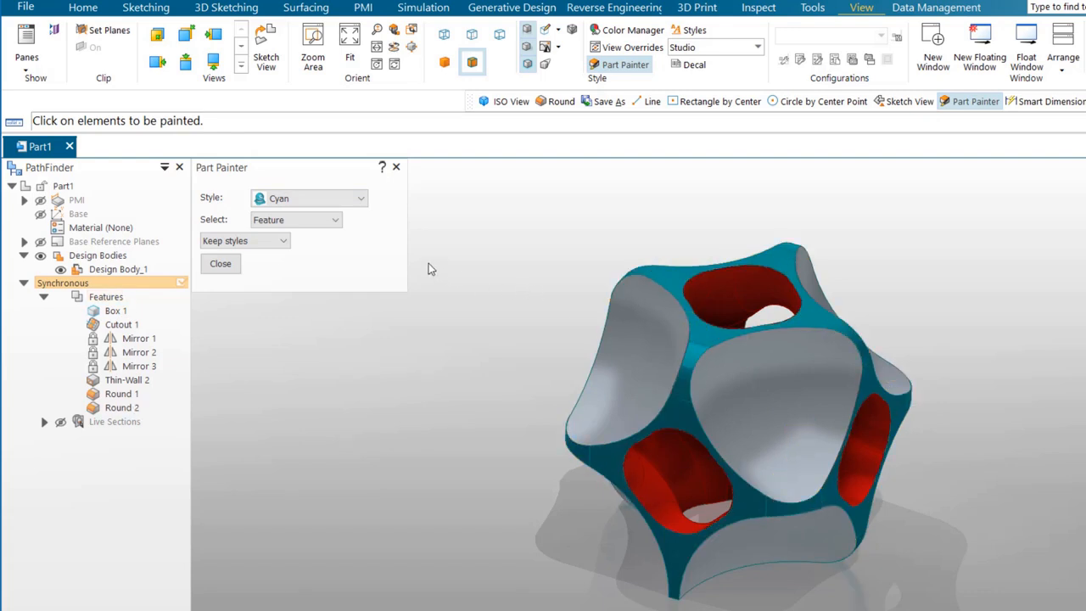
# Step: Paint all the spherical corner cuts Yellow with Part Painter, selecting by feature
pyautogui.moveTo(461, 350); pyautogui.dragTo(574, 297, button='middle')
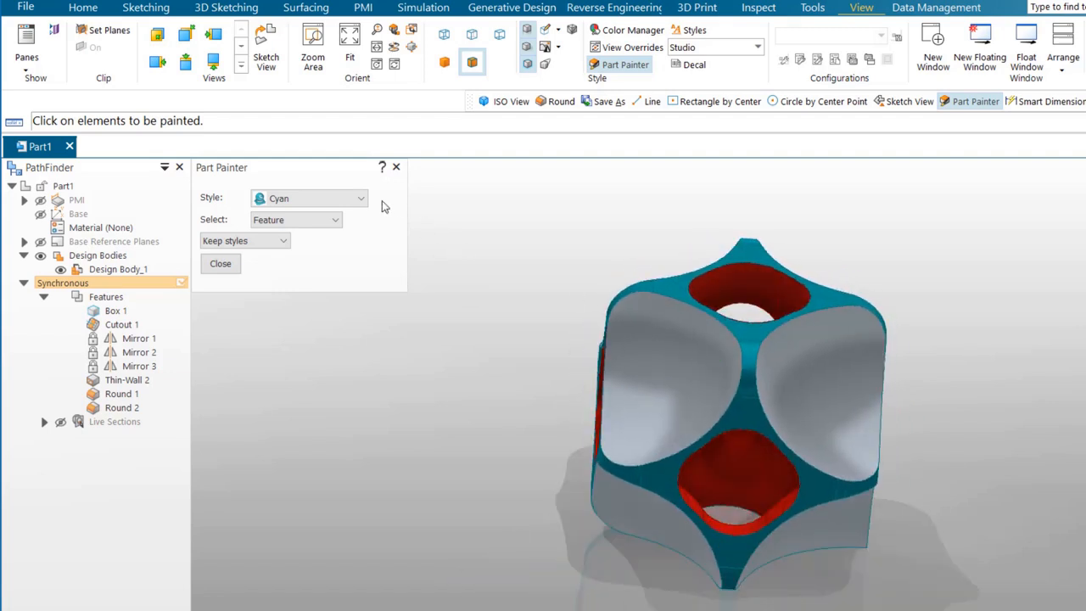
pyautogui.click(309, 199)
pyautogui.moveTo(366, 388); pyautogui.dragTo(356, 452)
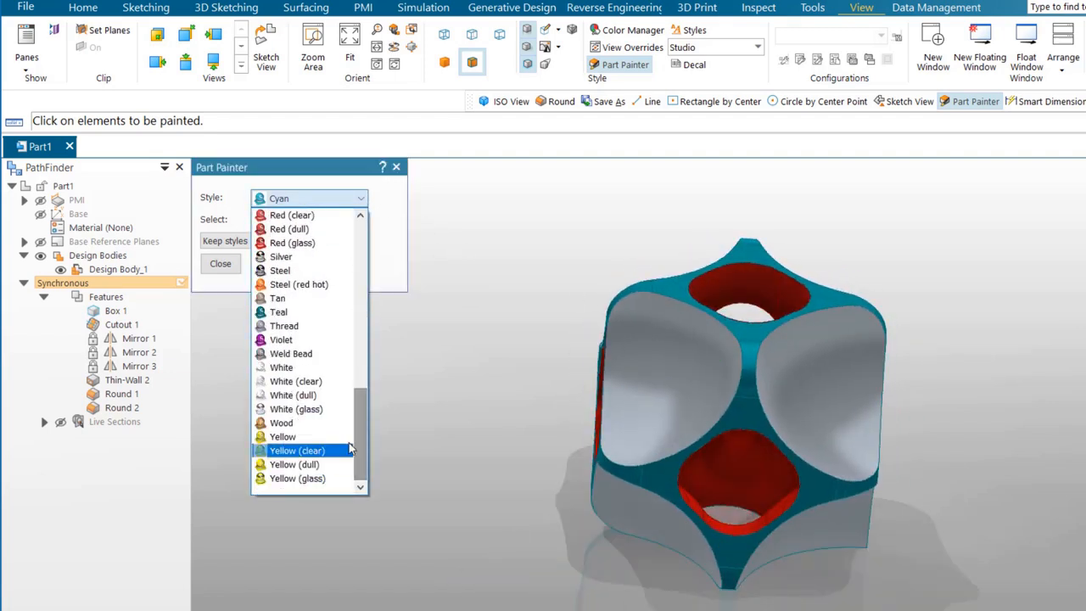
pyautogui.click(315, 438)
pyautogui.click(634, 339)
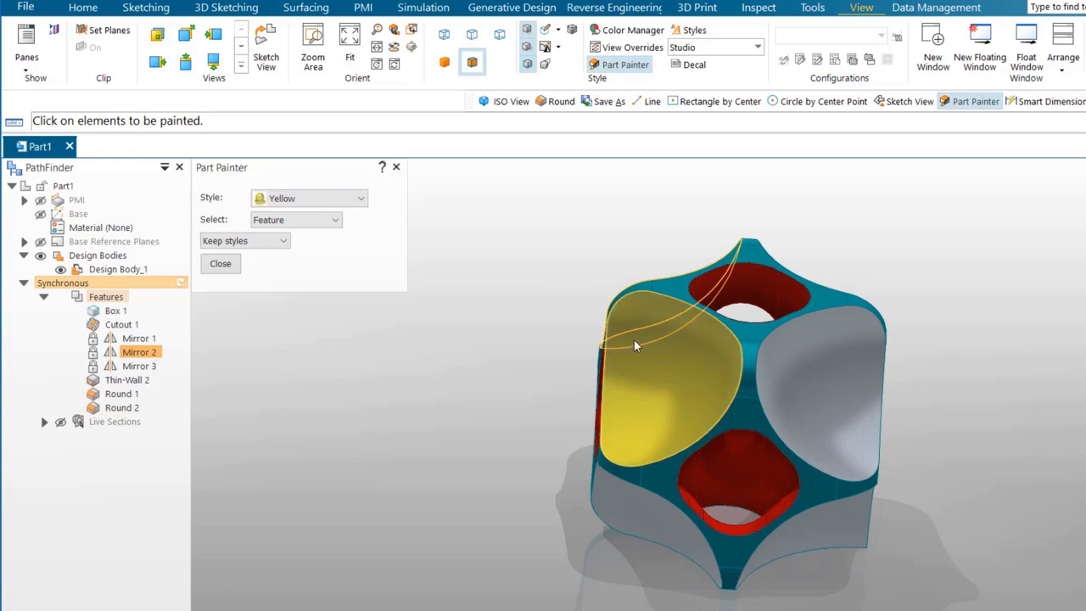
pyautogui.click(785, 355)
pyautogui.moveTo(449, 363); pyautogui.dragTo(629, 399, button='middle')
pyautogui.click(629, 400)
pyautogui.moveTo(365, 492)
pyautogui.mouseDown(button='middle')
pyautogui.moveTo(408, 368)
pyautogui.moveTo(592, 395)
pyautogui.mouseUp(button='middle')
pyautogui.click(593, 395)
# Step: Set the painted cube to the isometric view, centre it, and display it shaded without visible edges
pyautogui.hotkey('ctrl', 'i')
pyautogui.scroll(-2, 1043, 316)
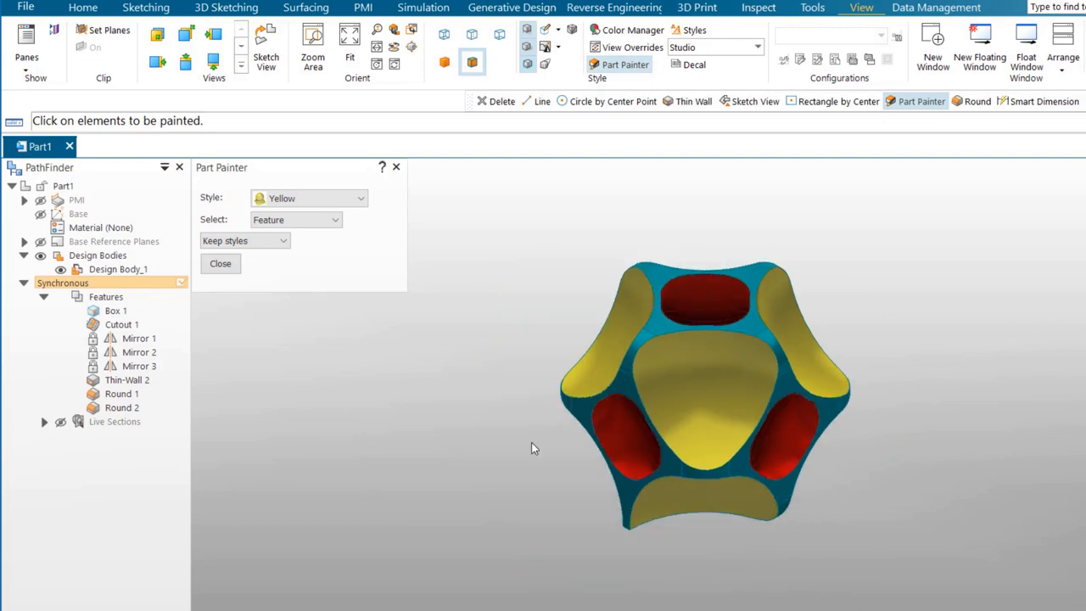
pyautogui.scroll(2, 449, 431)
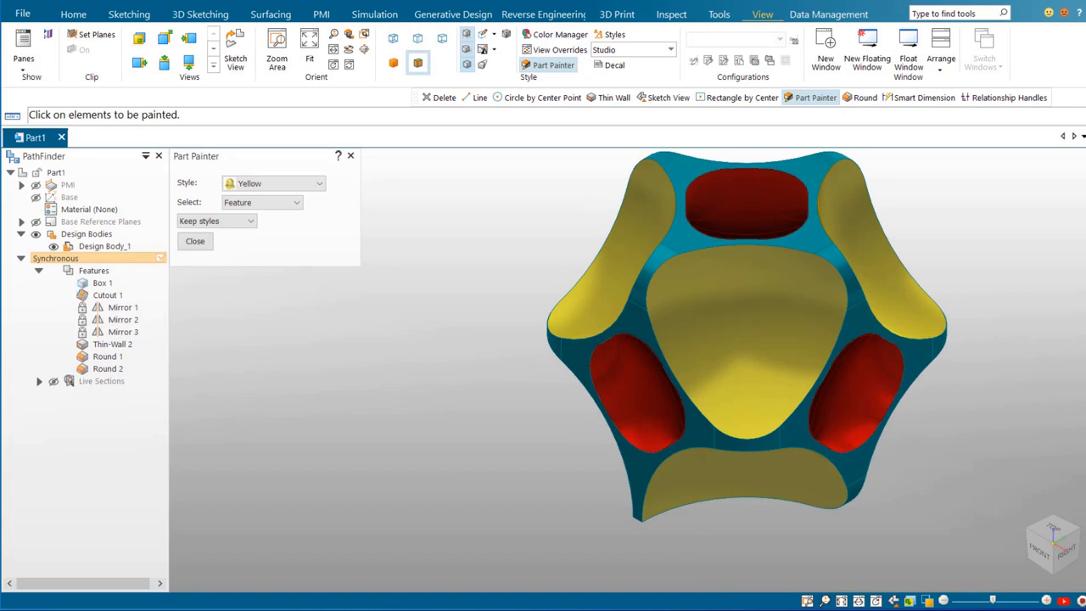
pyautogui.click(859, 600)
pyautogui.moveTo(580, 398); pyautogui.dragTo(496, 438)
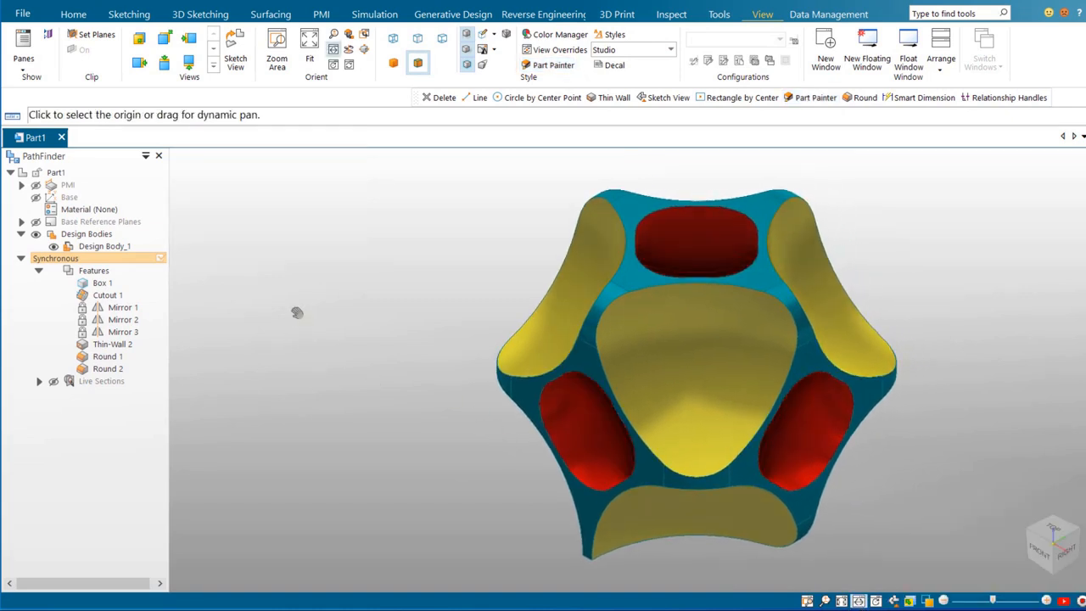
pyautogui.click(393, 62)
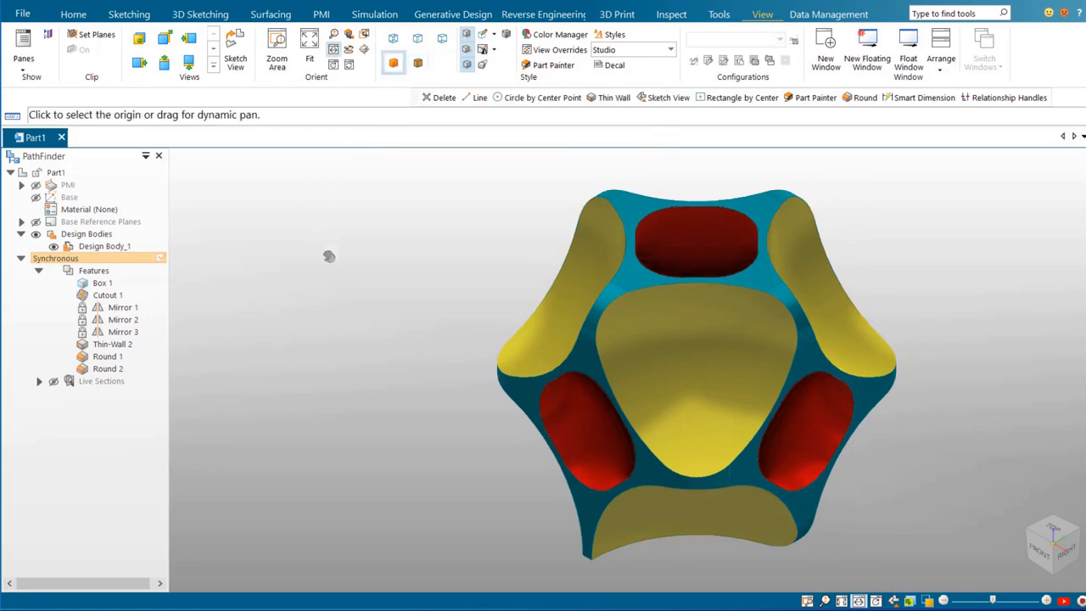